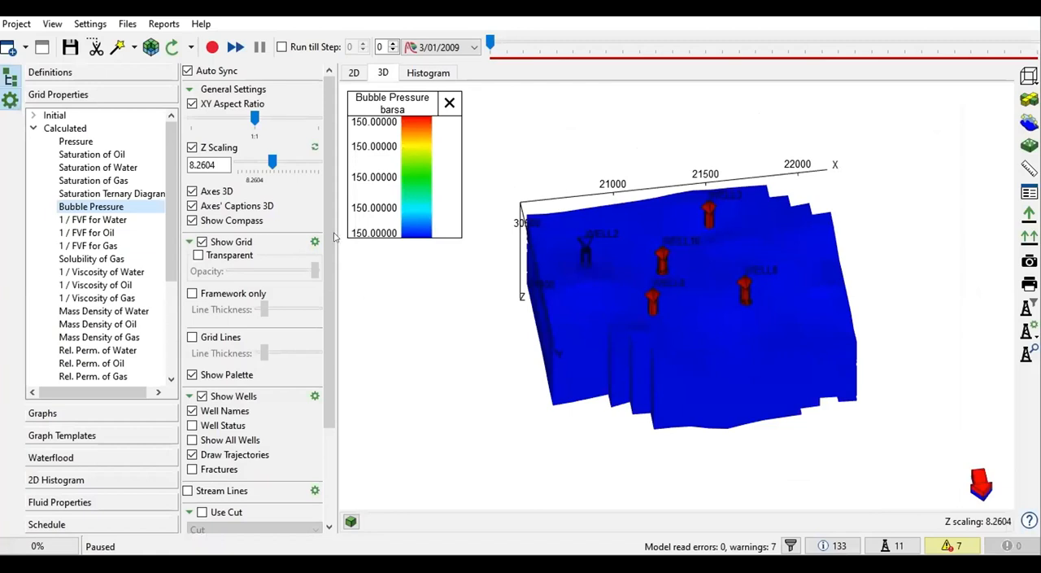
Step: Open the project's tool for loading well data into the model schedule
{"action": "left_click", "coordinate": [17, 24]}
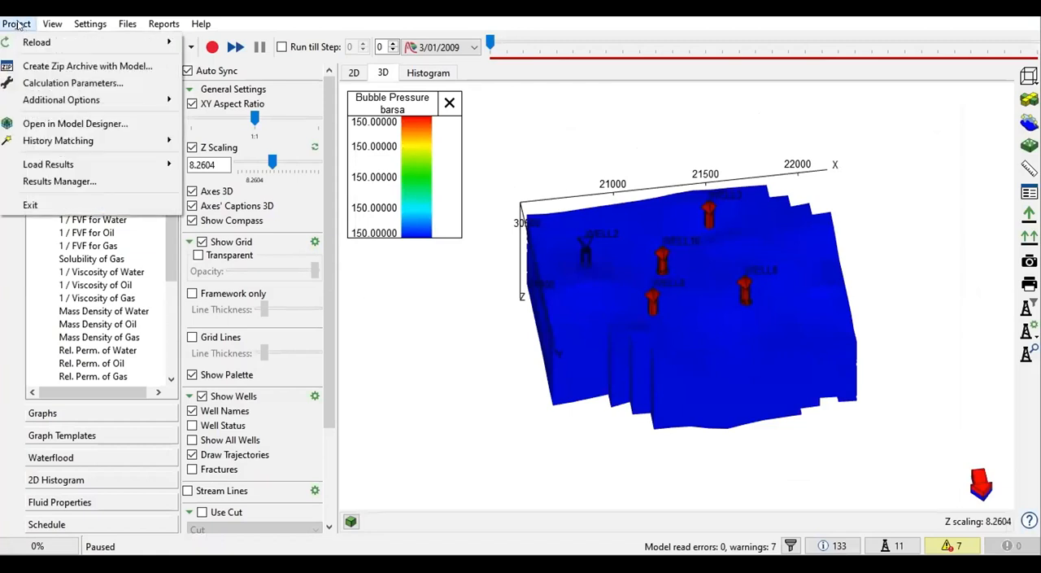
{"action": "mouse_move", "coordinate": [55, 106]}
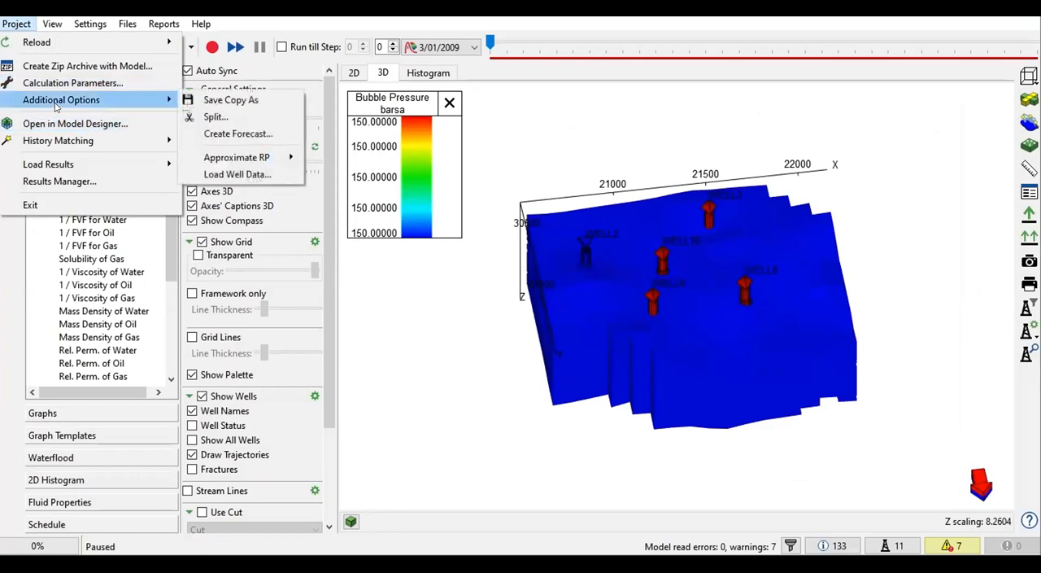
{"action": "left_click", "coordinate": [231, 176]}
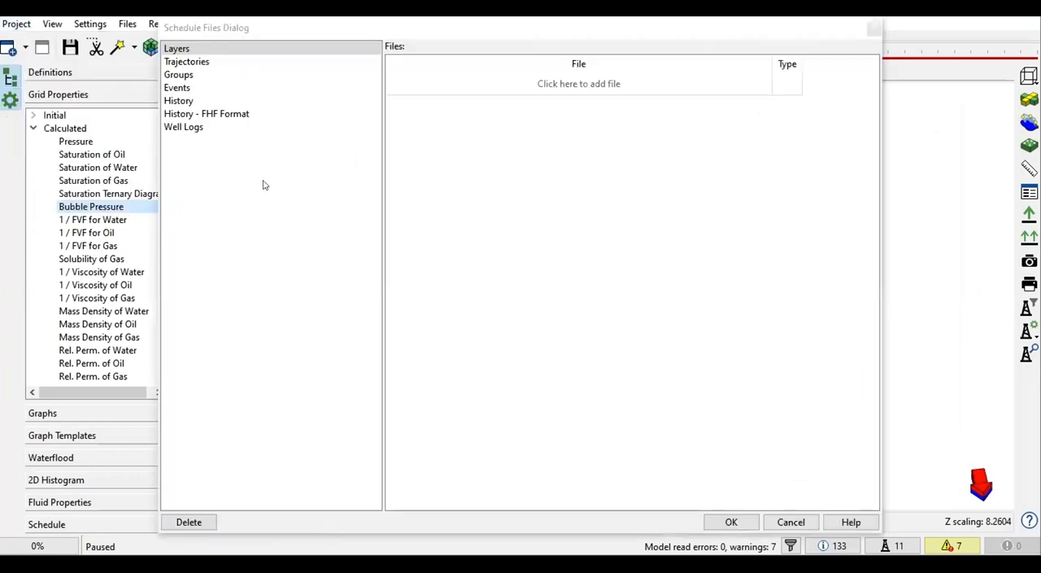
{"action": "left_click_drag", "start_coordinate": [225, 29], "coordinate": [231, 41]}
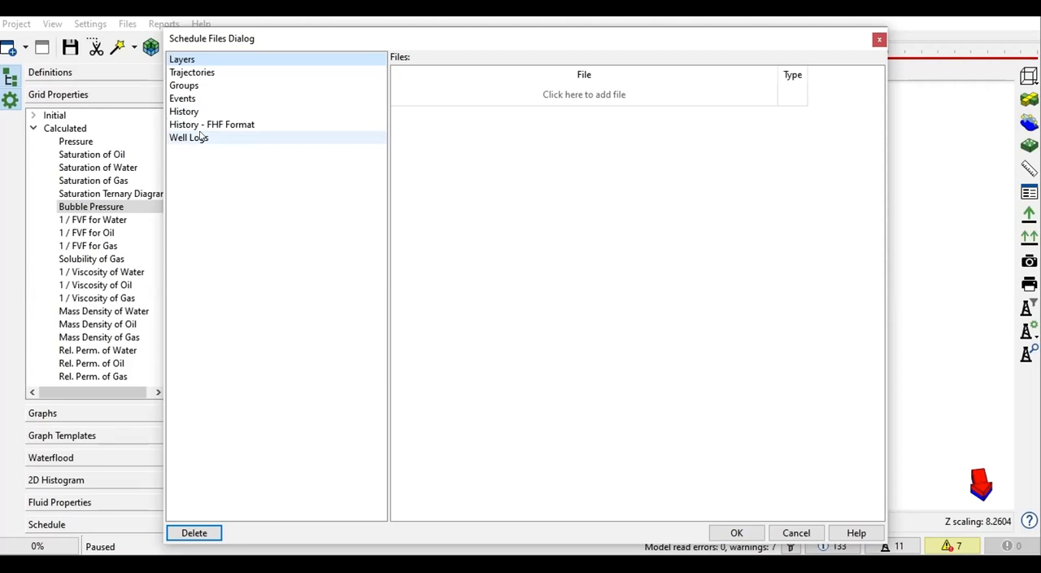
Step: Add MODELUP_welltracks from the ModelUpdate folder as a trajectories file and set its type to Trajectory
{"action": "left_click", "coordinate": [210, 73]}
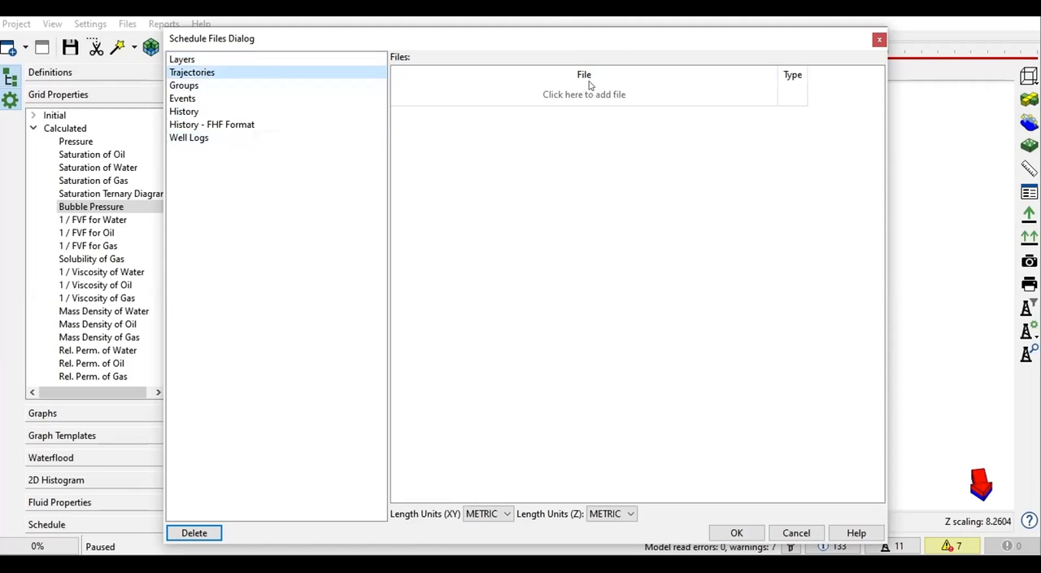
{"action": "left_click", "coordinate": [568, 95]}
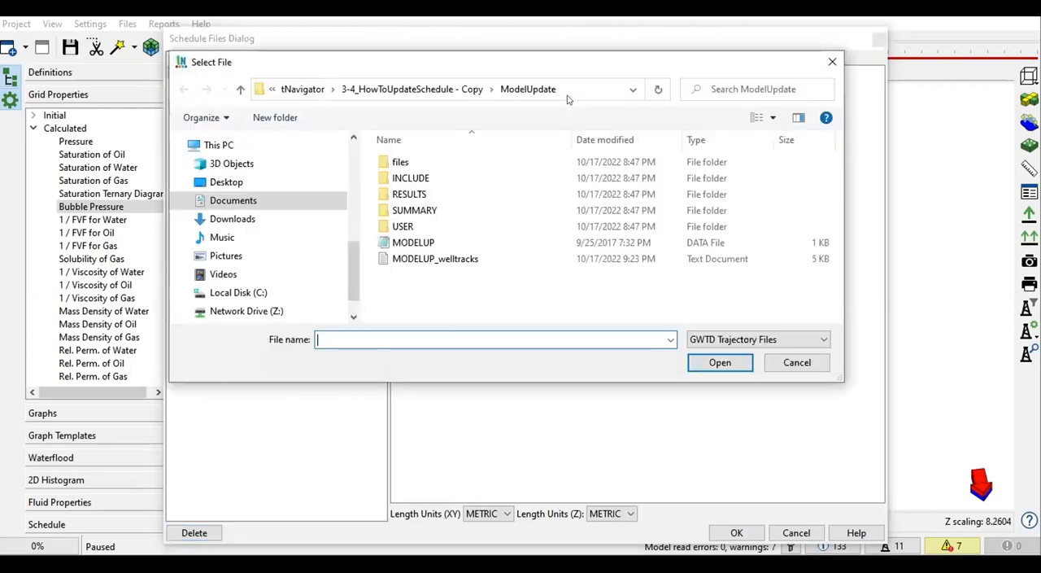
{"action": "left_click", "coordinate": [420, 260]}
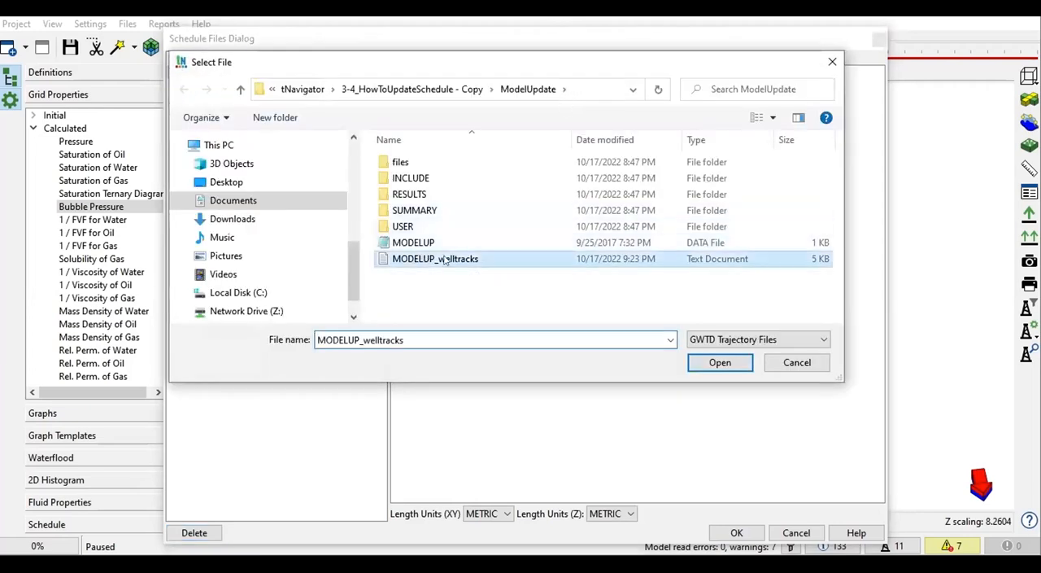
{"action": "left_click", "coordinate": [719, 362]}
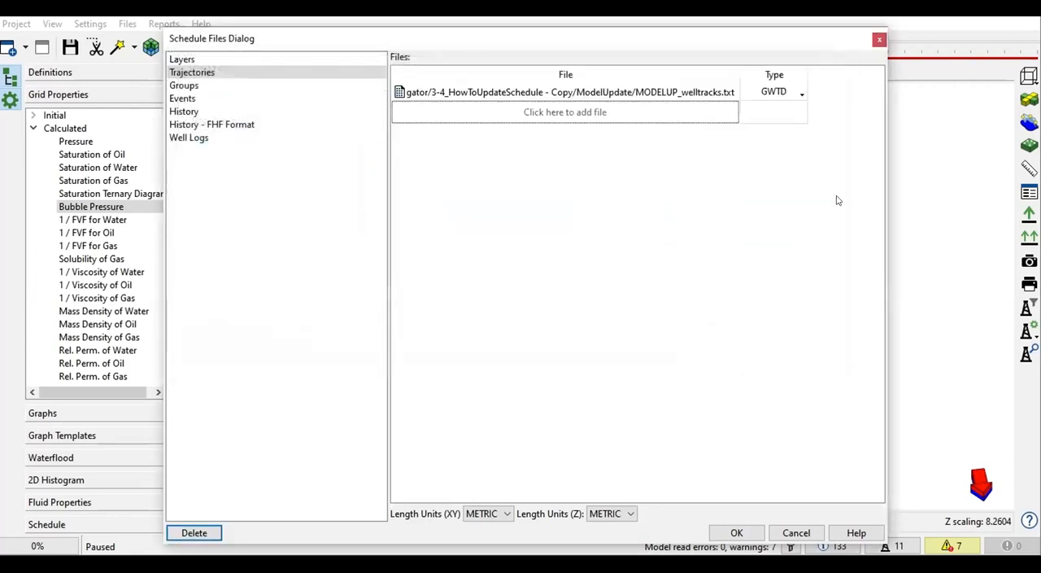
{"action": "left_click", "coordinate": [798, 92]}
{"action": "left_click", "coordinate": [775, 119]}
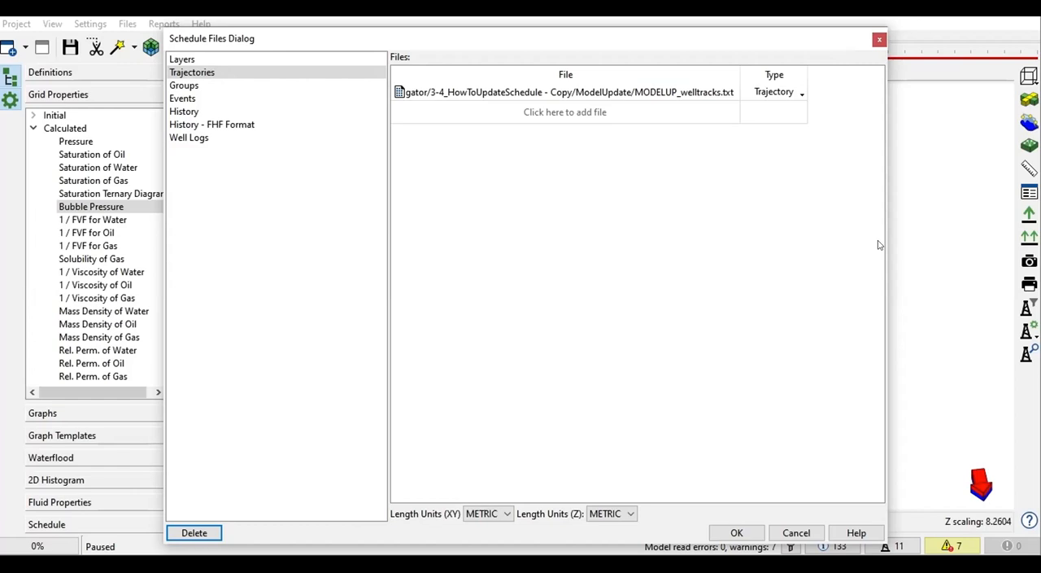
Step: Add WELL9.trj from the files folder as a second trajectories file and set its type to Trajectory
{"action": "left_click", "coordinate": [561, 114]}
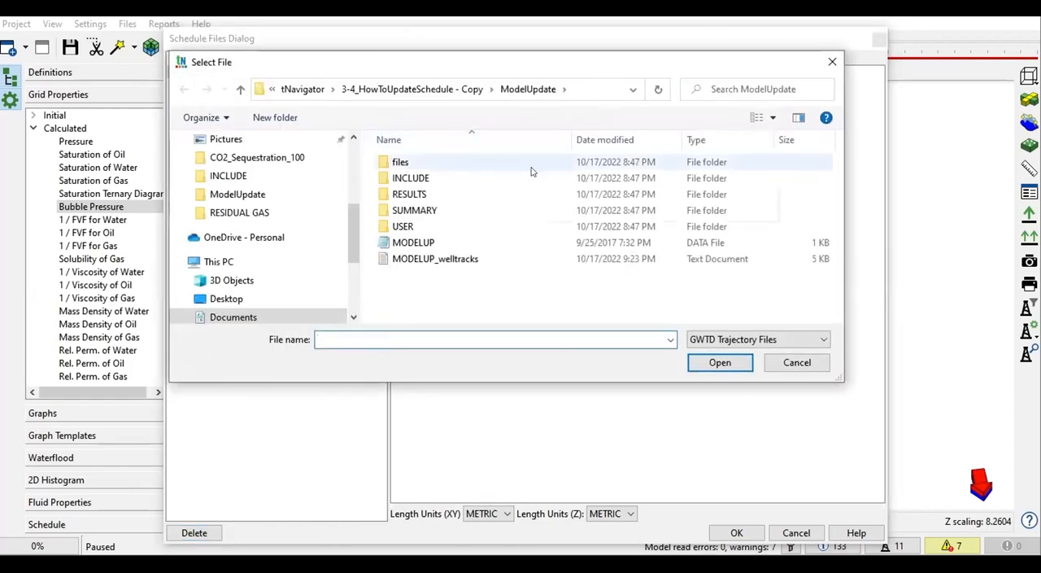
{"action": "left_click_drag", "start_coordinate": [356, 159], "coordinate": [257, 154]}
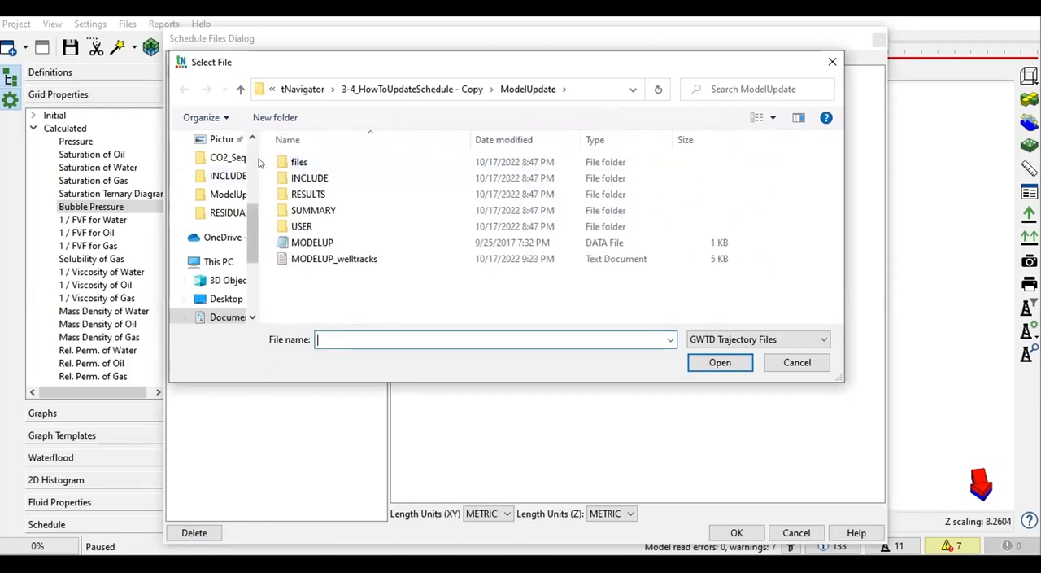
{"action": "left_click_drag", "start_coordinate": [258, 163], "coordinate": [213, 162]}
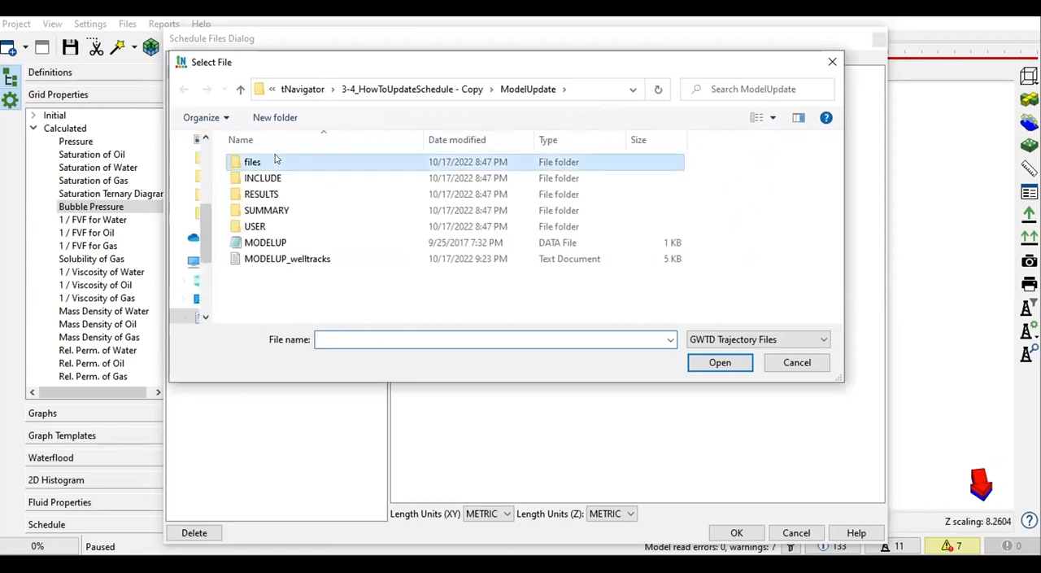
{"action": "double_click", "coordinate": [275, 161]}
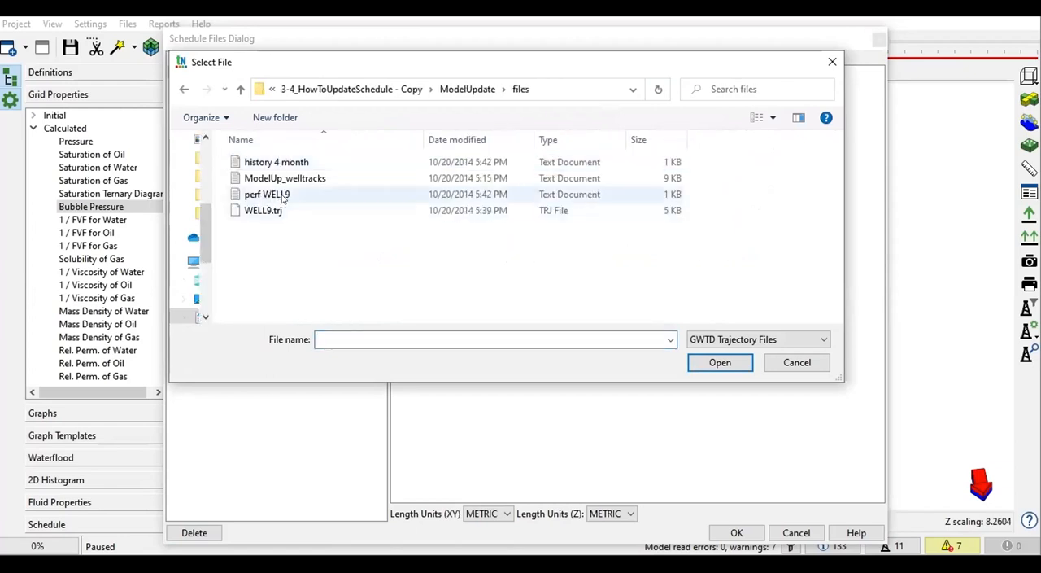
{"action": "left_click", "coordinate": [329, 210]}
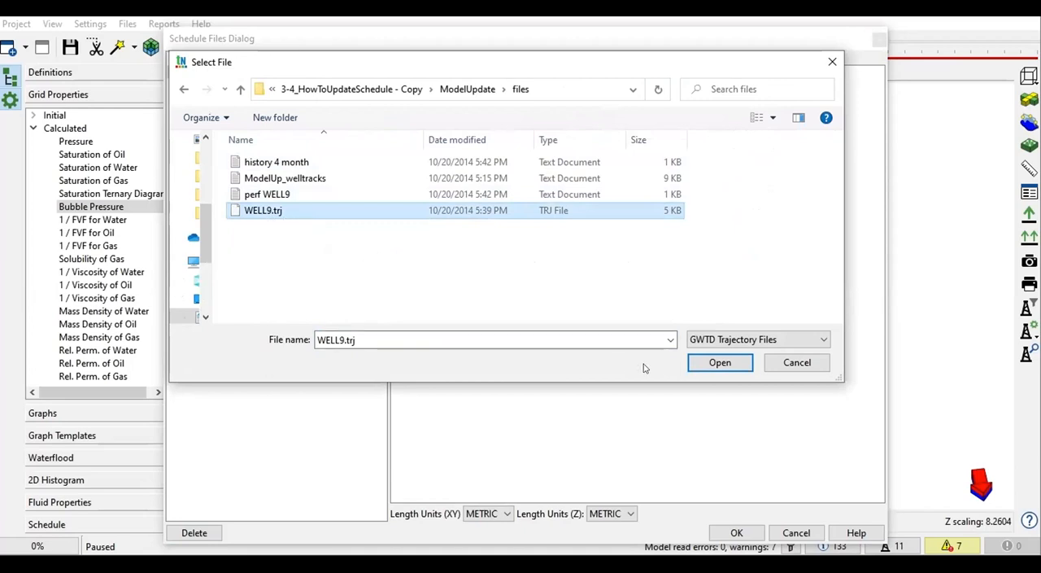
{"action": "left_click", "coordinate": [720, 363]}
{"action": "left_click", "coordinate": [795, 111]}
{"action": "left_click", "coordinate": [795, 110]}
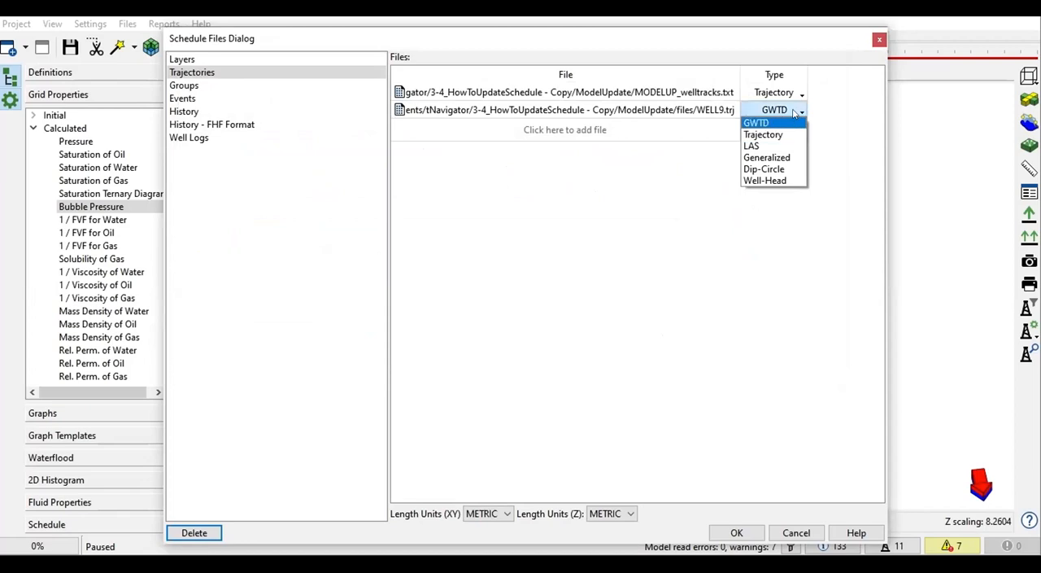
{"action": "left_click", "coordinate": [779, 135]}
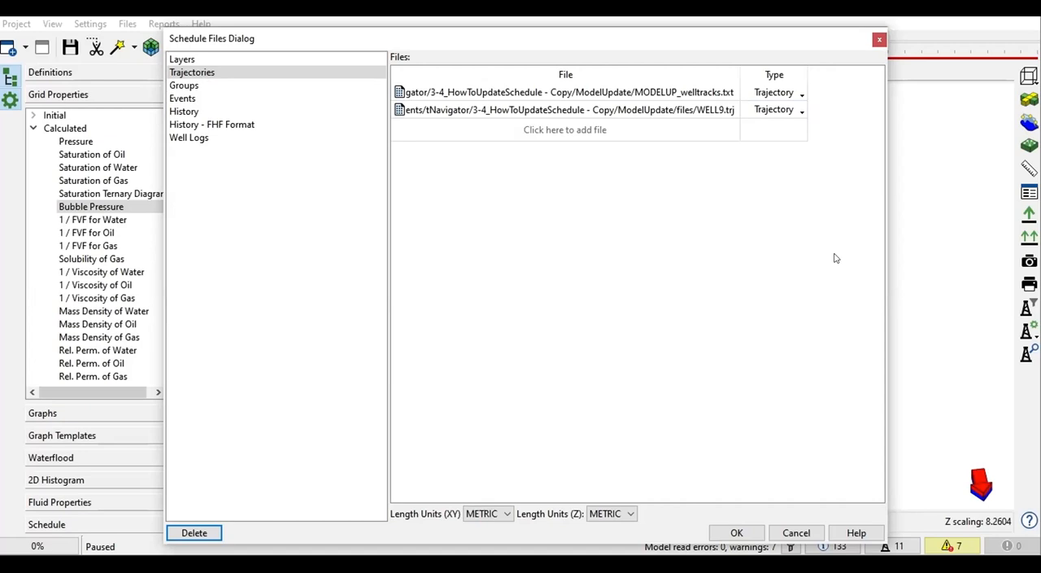
Step: Add the perf WELL9 text file from the files folder as the well events file
{"action": "left_click", "coordinate": [190, 86]}
{"action": "left_click", "coordinate": [192, 99]}
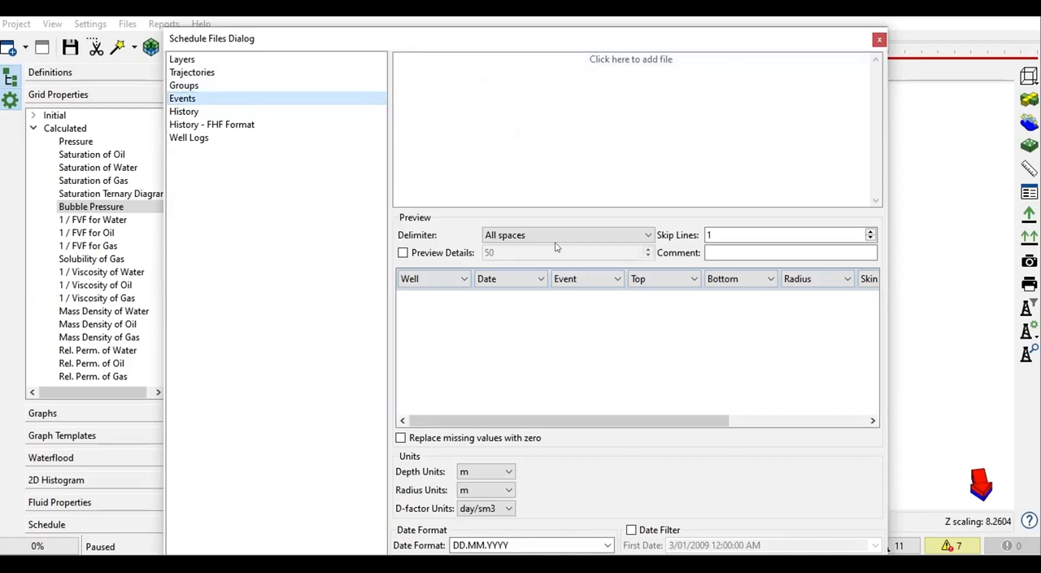
{"action": "left_click", "coordinate": [595, 62]}
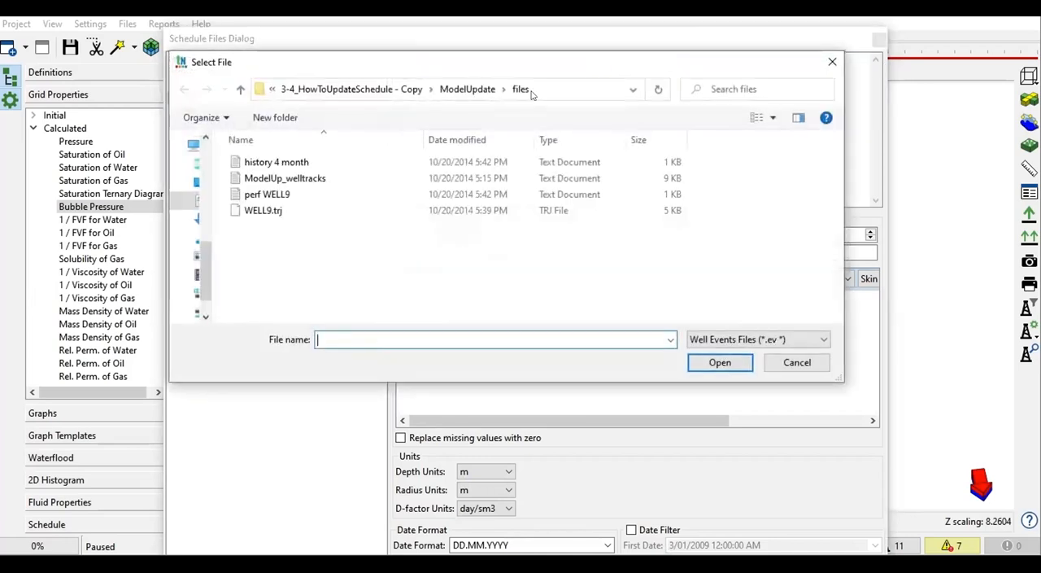
{"action": "left_click", "coordinate": [276, 196]}
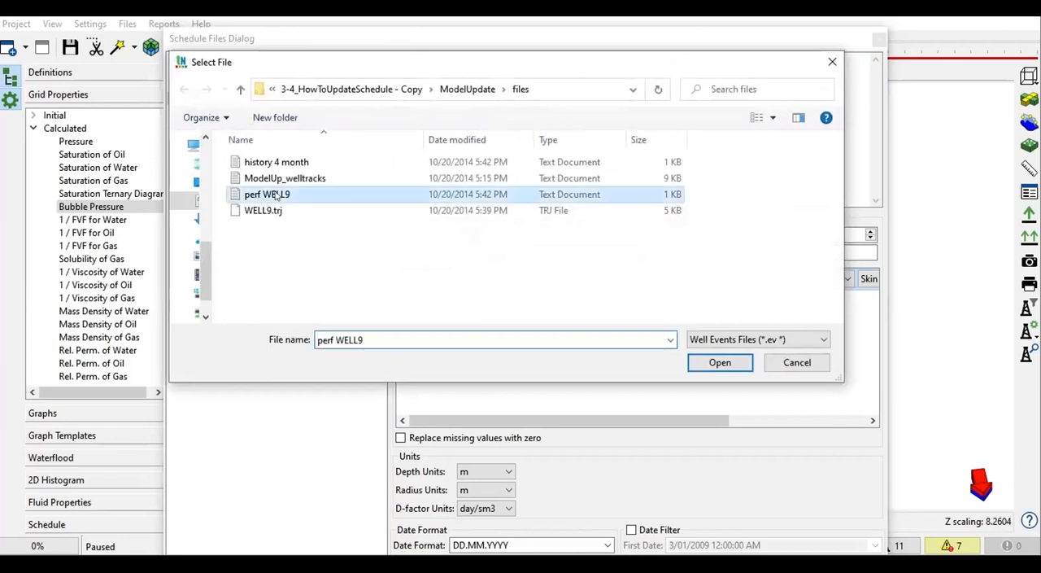
{"action": "double_click", "coordinate": [321, 197]}
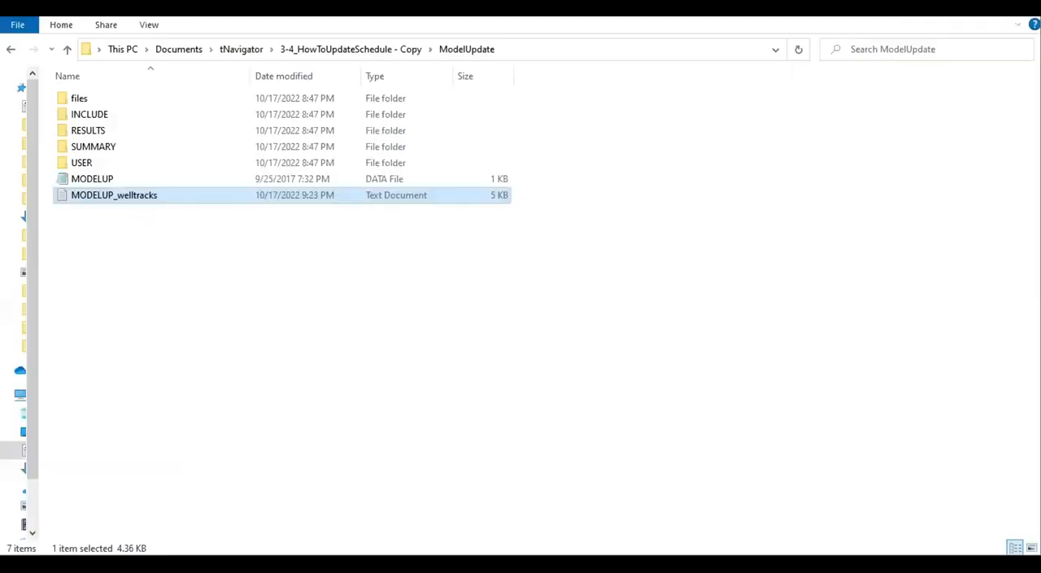
Step: Switch to File Explorer and open the perf WELL9 text file from the files folder in Notepad
{"action": "left_click", "coordinate": [138, 101]}
{"action": "double_click", "coordinate": [138, 101]}
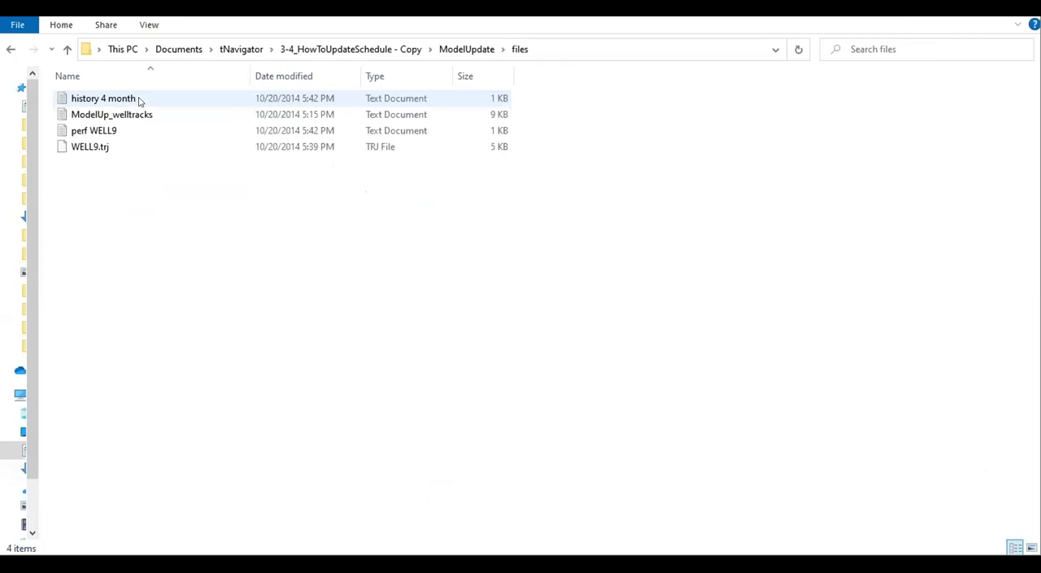
{"action": "double_click", "coordinate": [116, 135]}
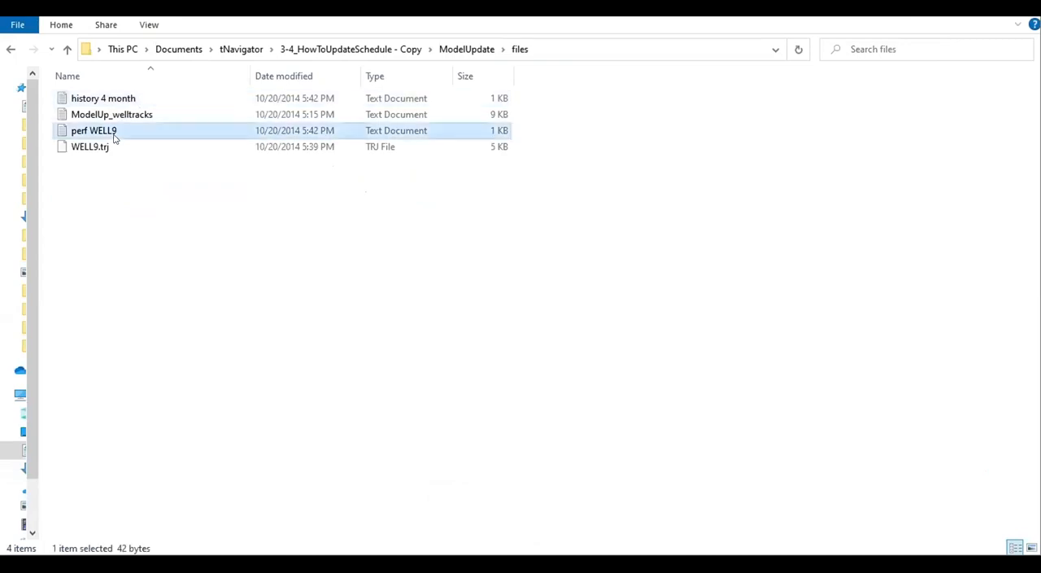
{"action": "left_click_drag", "start_coordinate": [436, 100], "coordinate": [313, 107]}
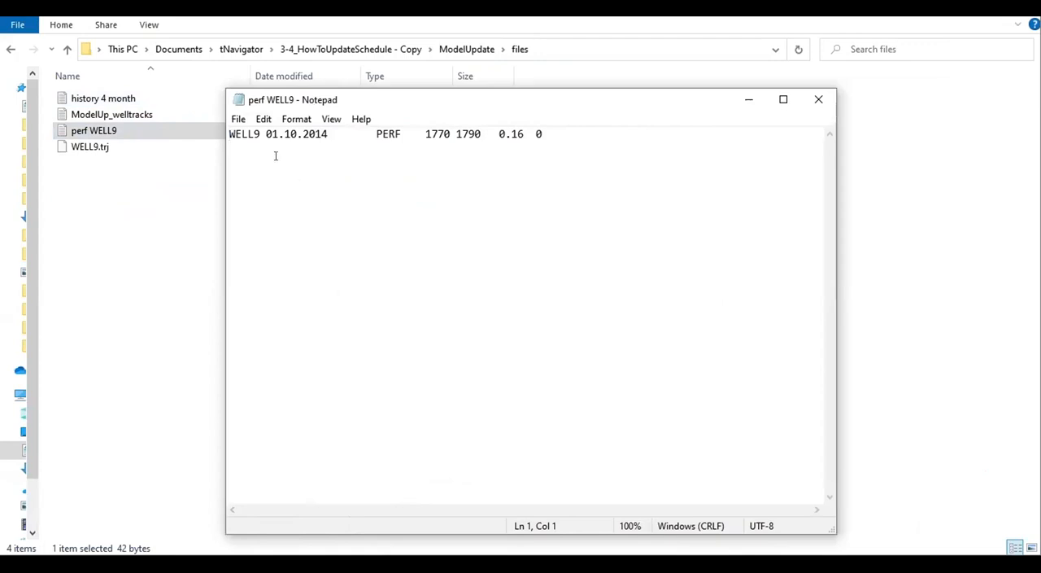
Step: Examine the perf WELL9 record field by field: well name, date, event, top and bottom depths, radius and skin
{"action": "left_click_drag", "start_coordinate": [260, 134], "coordinate": [230, 134]}
{"action": "left_click_drag", "start_coordinate": [329, 134], "coordinate": [262, 128]}
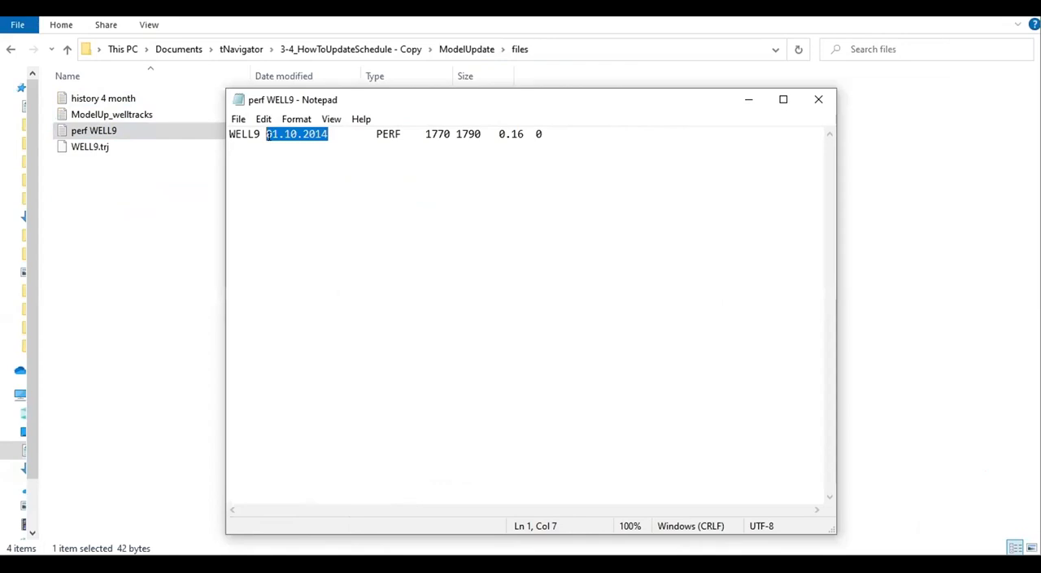
{"action": "key", "text": "Right"}
{"action": "key", "text": "shift+Right"}
{"action": "key", "text": "shift+Right"}
{"action": "key", "text": "shift+Right"}
{"action": "key", "text": "shift+Right"}
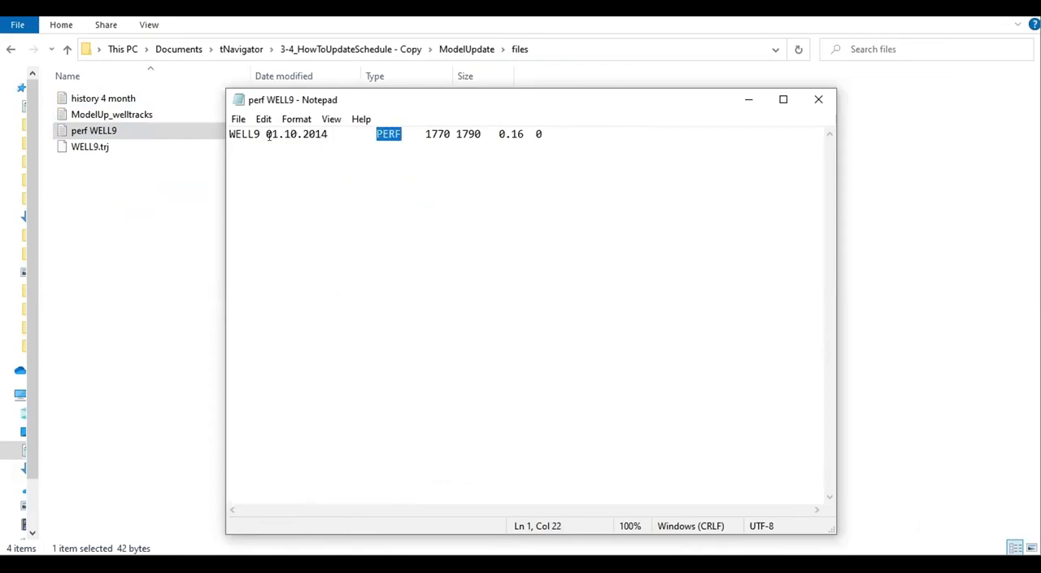
{"action": "key", "text": "Right"}
{"action": "key", "text": "shift+Right"}
{"action": "key", "text": "shift+Right"}
{"action": "key", "text": "shift+Right"}
{"action": "key", "text": "shift+Right"}
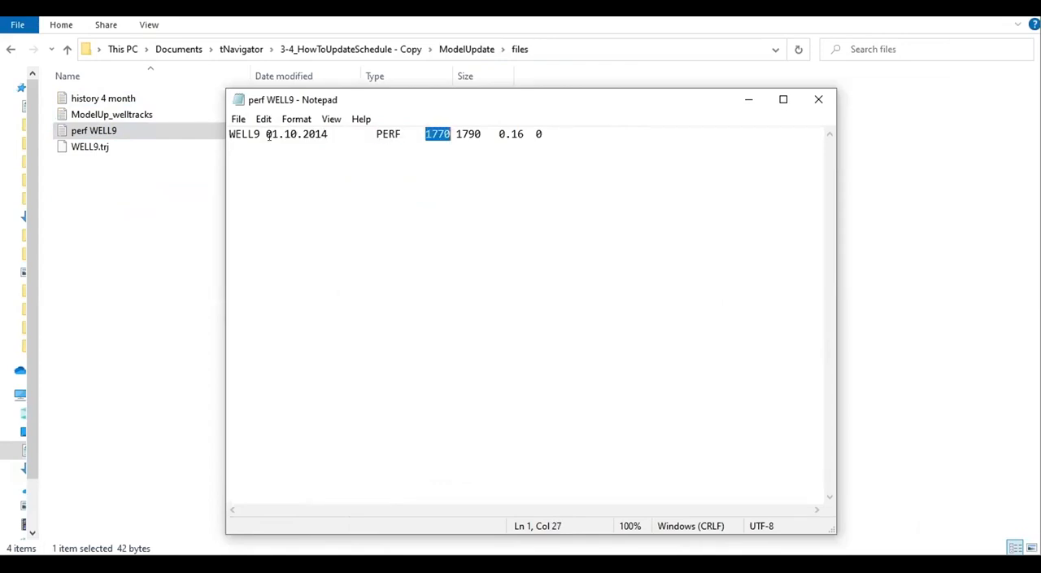
{"action": "key", "text": "Right"}
{"action": "key", "text": "Right"}
{"action": "key", "text": "Right"}
{"action": "key", "text": "Right"}
{"action": "key", "text": "Right"}
{"action": "key", "text": "Right"}
{"action": "key", "text": "shift+Left"}
{"action": "key", "text": "shift+Left"}
{"action": "key", "text": "shift+Left"}
{"action": "key", "text": "shift+Left"}
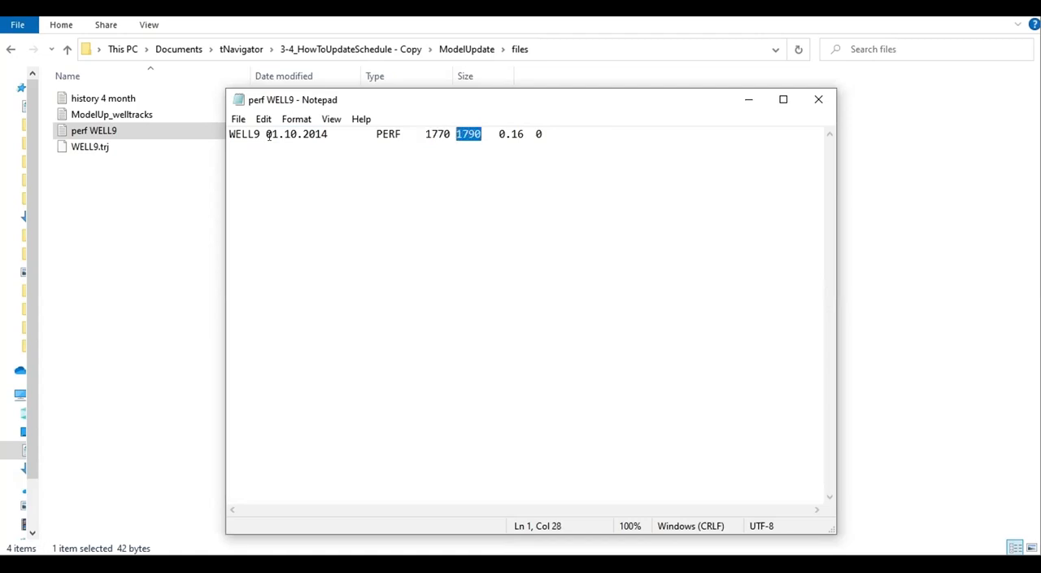
{"action": "key", "text": "Right"}
{"action": "key", "text": "Right"}
{"action": "key", "text": "Right"}
{"action": "key", "text": "Right"}
{"action": "key", "text": "shift+Right"}
{"action": "key", "text": "shift+Right"}
{"action": "key", "text": "shift+Right"}
{"action": "key", "text": "Right"}
{"action": "key", "text": "Right"}
{"action": "key", "text": "Right"}
{"action": "key", "text": "Right"}
{"action": "key", "text": "shift+Right"}
{"action": "key", "text": "Left"}
{"action": "key", "text": "Left"}
{"action": "key", "text": "Left"}
{"action": "key", "text": "Left"}
{"action": "key", "text": "Left"}
{"action": "key", "text": "Left"}
{"action": "key", "text": "Left"}
{"action": "key", "text": "shift+Right"}
{"action": "key", "text": "shift+Right"}
{"action": "key", "text": "shift+Right"}
{"action": "key", "text": "shift+Right"}
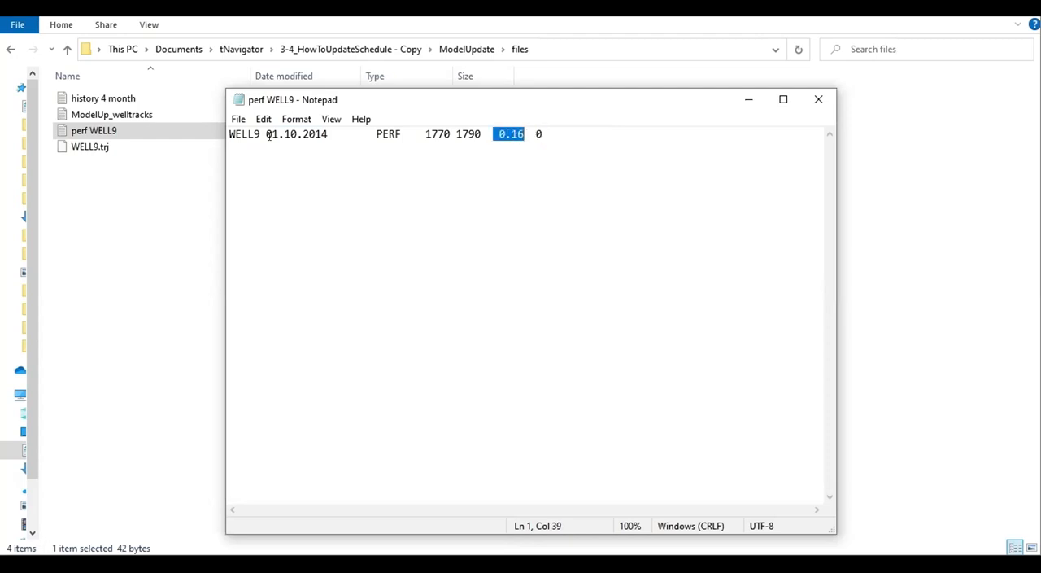
{"action": "key", "text": "Left"}
{"action": "key", "text": "Left"}
{"action": "key", "text": "Left"}
{"action": "key", "text": "Left"}
{"action": "key", "text": "Left"}
{"action": "key", "text": "Left"}
{"action": "key", "text": "Left"}
{"action": "key", "text": "Left"}
{"action": "key", "text": "Left"}
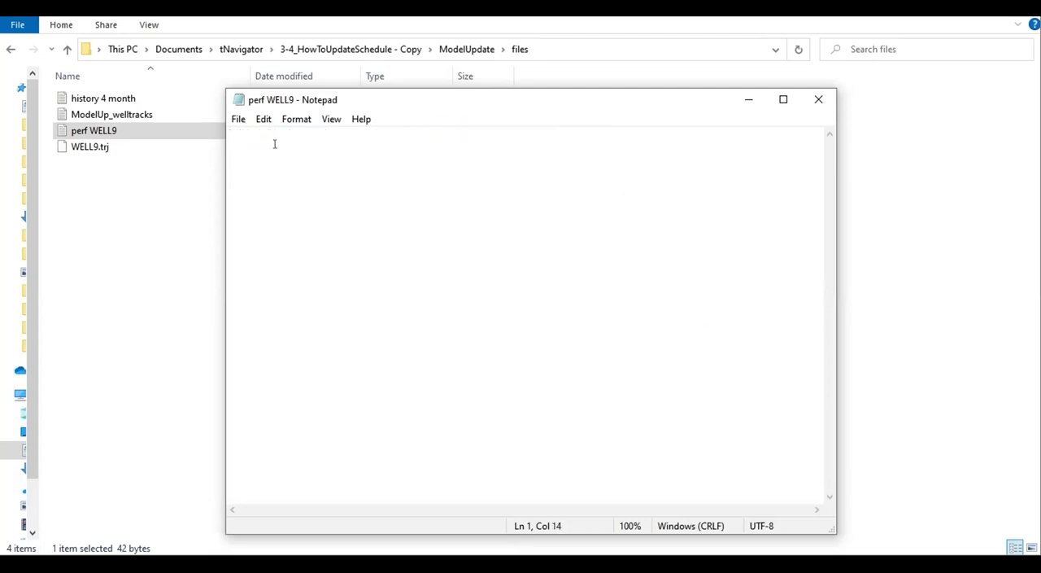
{"action": "key", "text": "ctrl+a"}
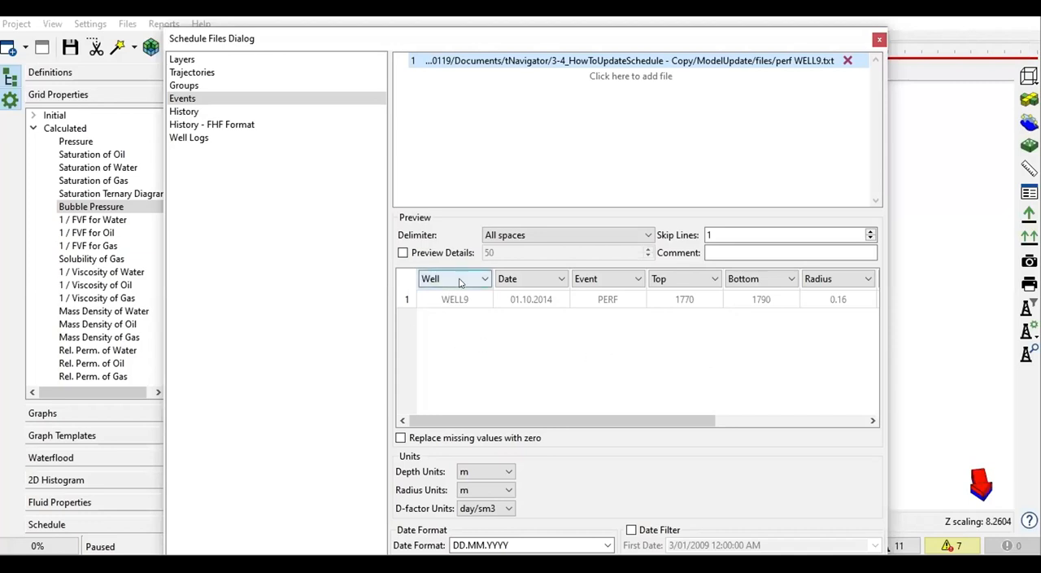
Step: Set the number of skipped lines for the perf WELL9 events file to 0
{"action": "left_click_drag", "start_coordinate": [498, 46], "coordinate": [496, 35]}
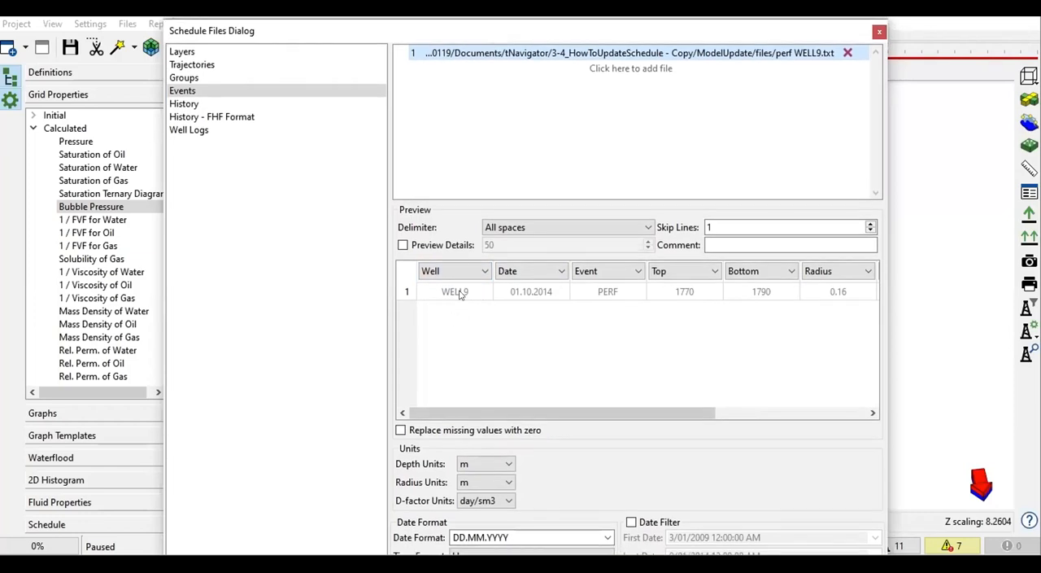
{"action": "left_click", "coordinate": [721, 227]}
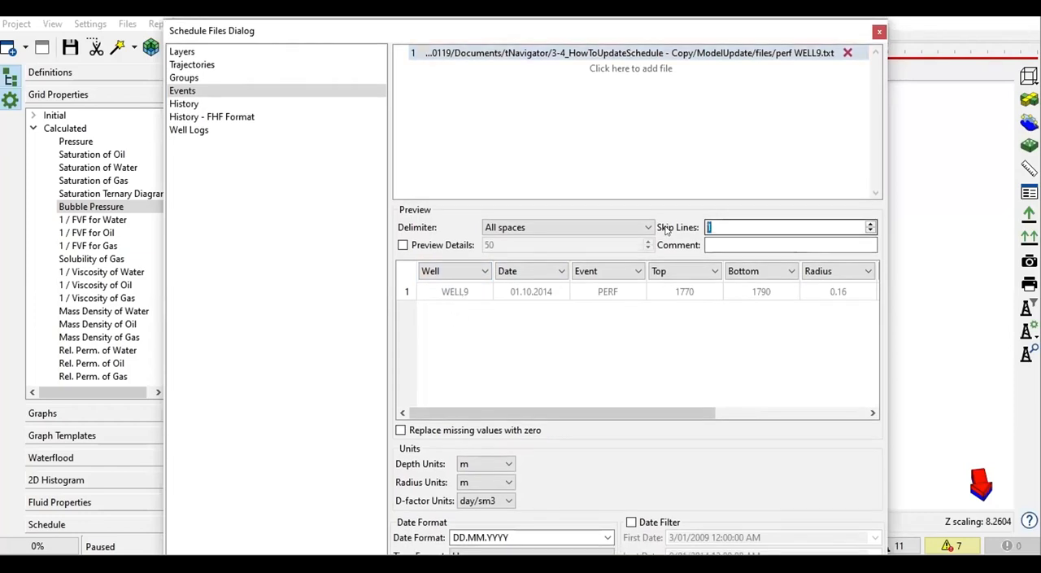
{"action": "type", "text": "0"}
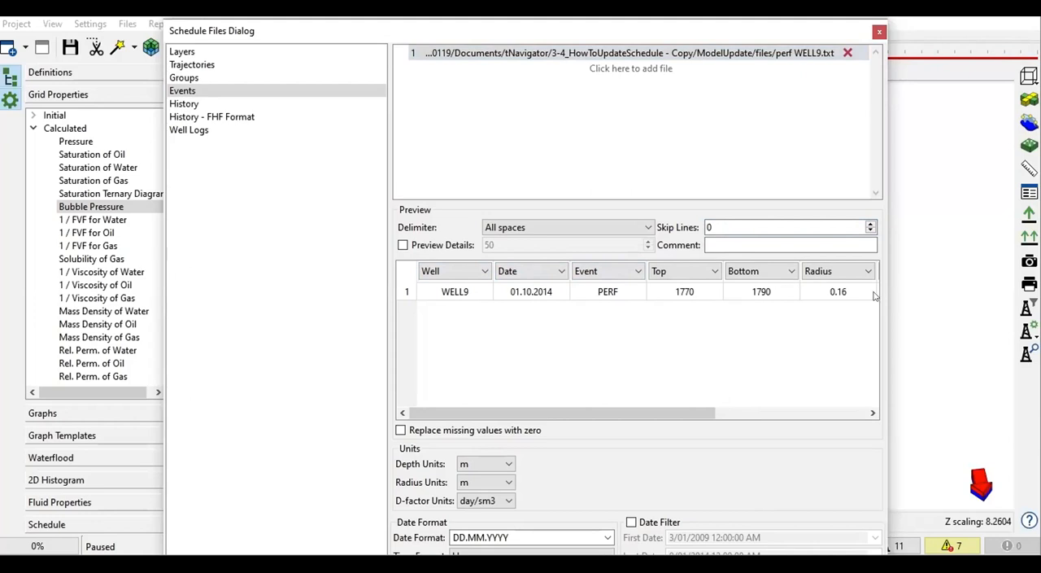
Step: Widen the schedule files dialog and change the Multiplier column of the events preview to skip line
{"action": "left_click_drag", "start_coordinate": [887, 304], "coordinate": [1001, 304]}
{"action": "left_click_drag", "start_coordinate": [815, 414], "coordinate": [970, 414]}
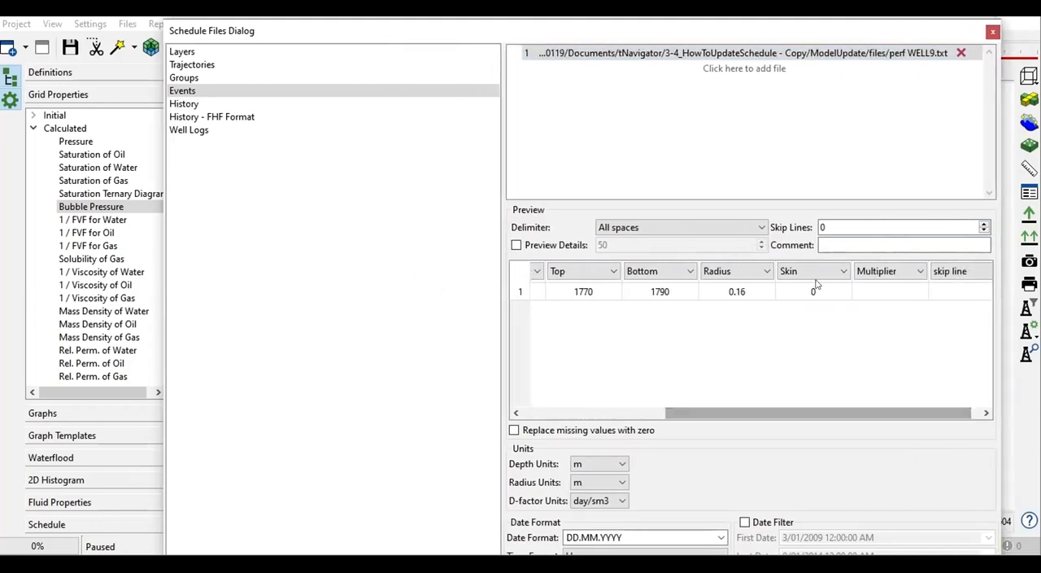
{"action": "left_click", "coordinate": [911, 276]}
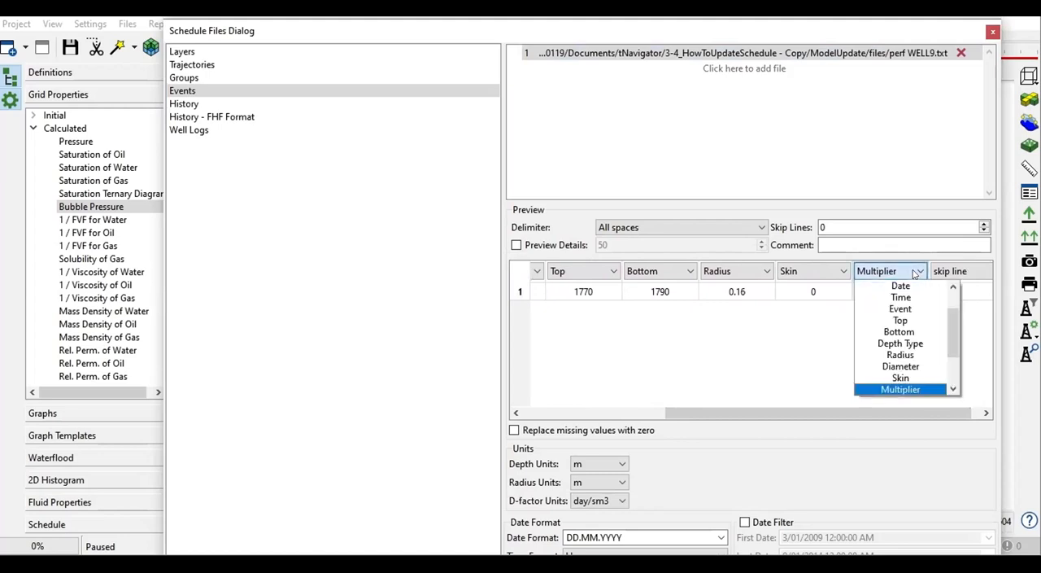
{"action": "scroll", "coordinate": [911, 298], "scroll_direction": "up", "scroll_amount": 1}
{"action": "left_click", "coordinate": [910, 286]}
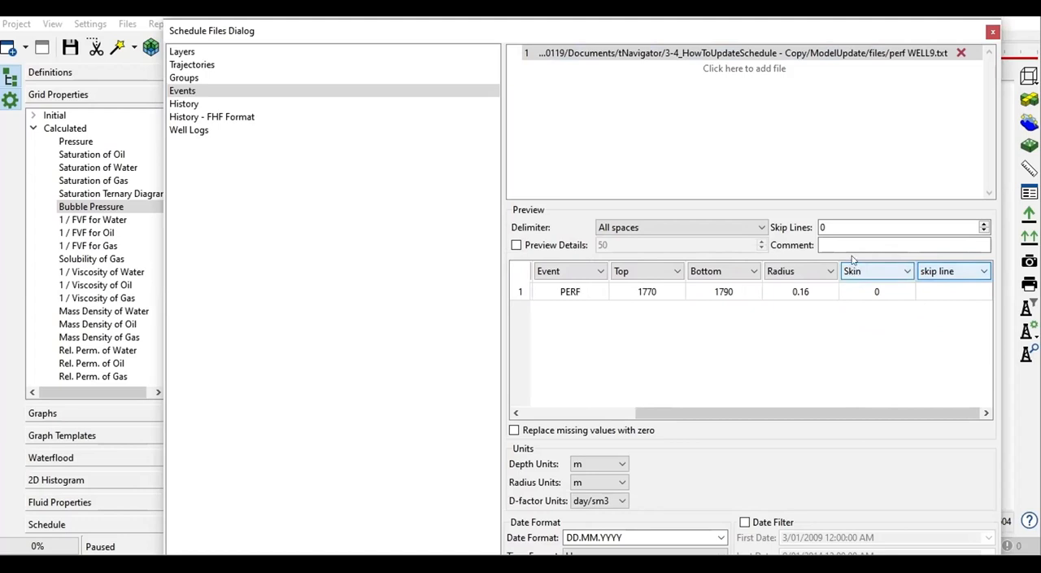
{"action": "left_click_drag", "start_coordinate": [593, 33], "coordinate": [595, 18]}
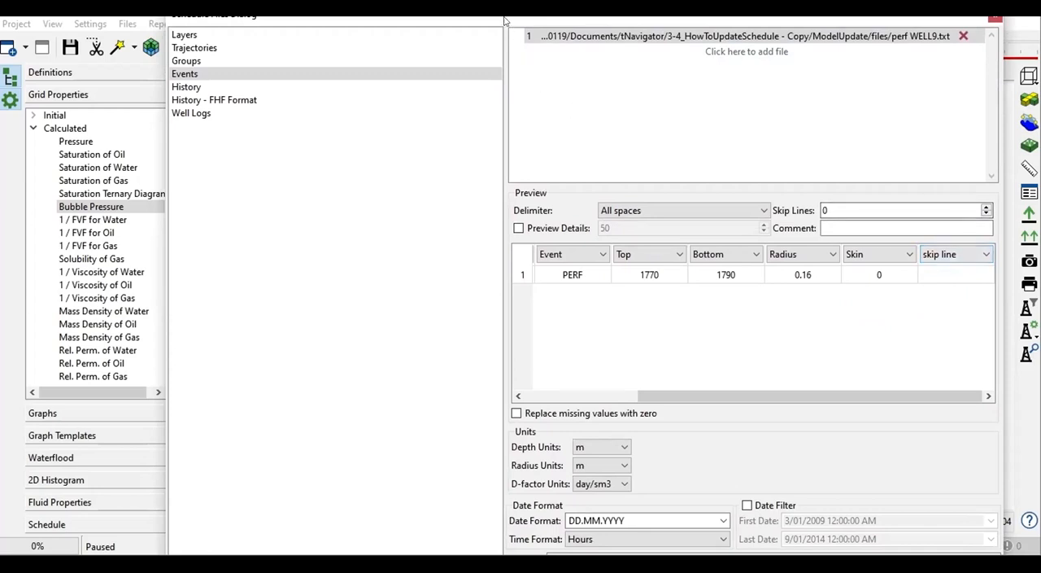
{"action": "left_click_drag", "start_coordinate": [503, 25], "coordinate": [433, 552]}
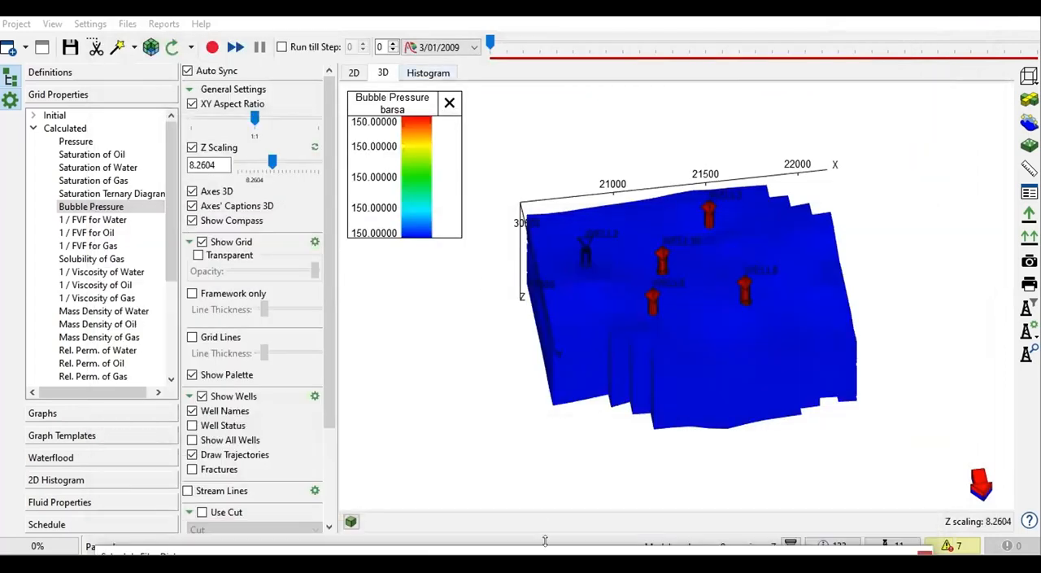
{"action": "left_click_drag", "start_coordinate": [555, 553], "coordinate": [576, 19]}
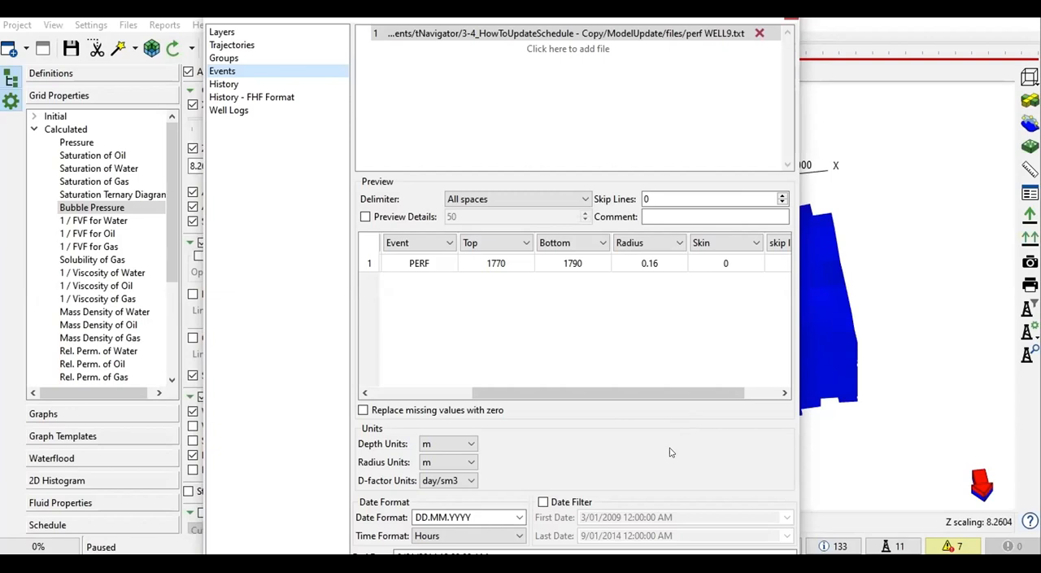
Step: Switch to the History section, open the history 4 month text file from the files folder in Notepad, and examine its columns
{"action": "left_click", "coordinate": [234, 85]}
{"action": "left_click_drag", "start_coordinate": [457, 20], "coordinate": [446, 64]}
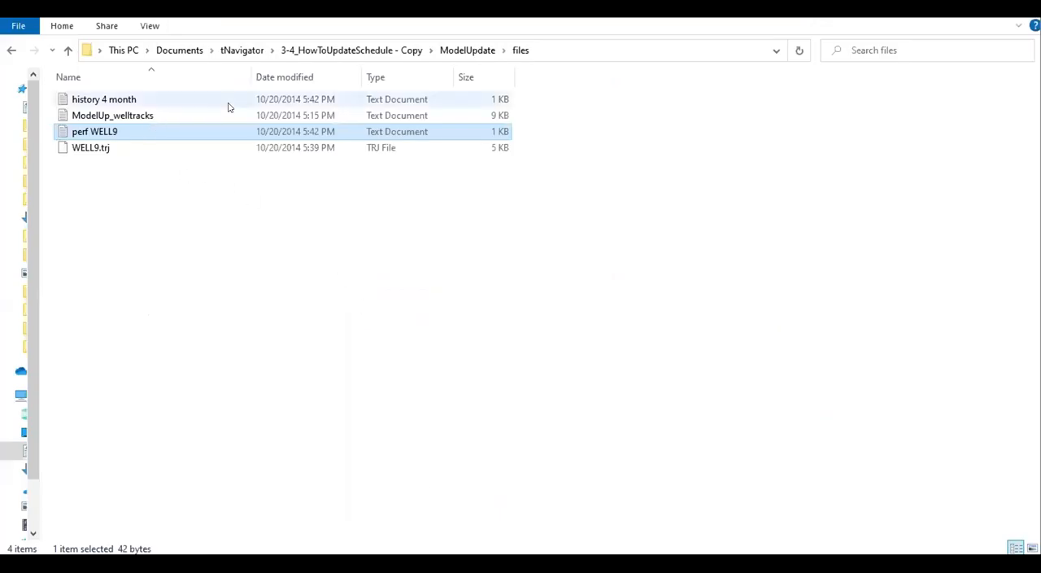
{"action": "left_click", "coordinate": [114, 101]}
{"action": "double_click", "coordinate": [114, 101]}
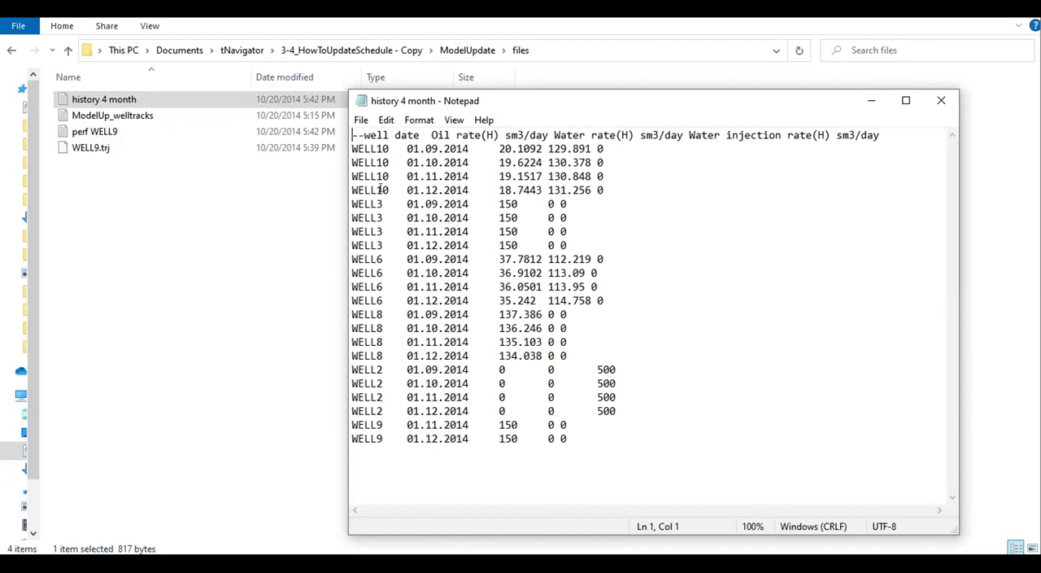
{"action": "key", "text": "Down"}
{"action": "key", "text": "Right"}
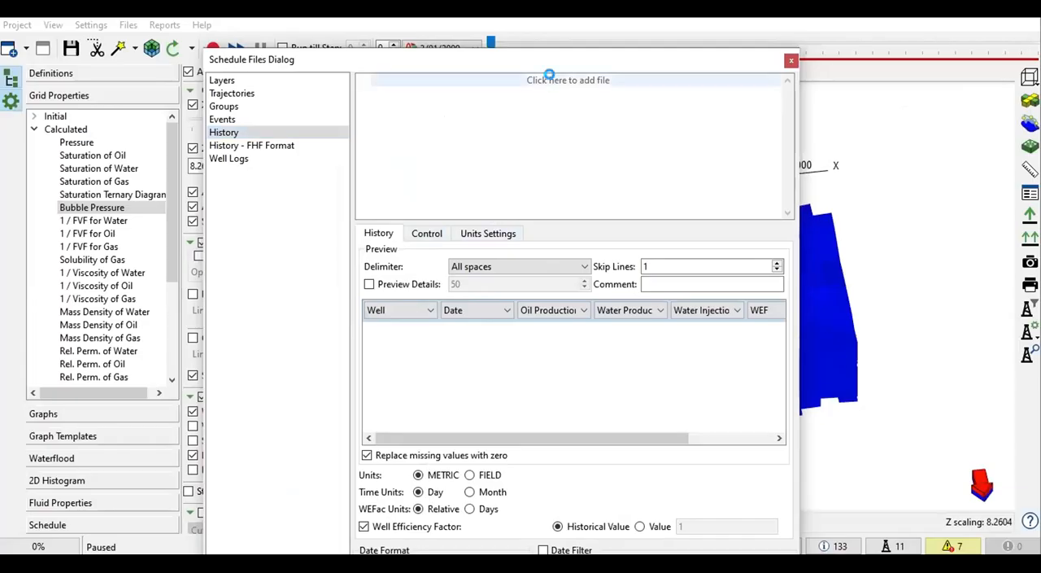
Step: Load the history 4 month text file as well history and check the skipped header line in its preview
{"action": "left_click", "coordinate": [553, 80]}
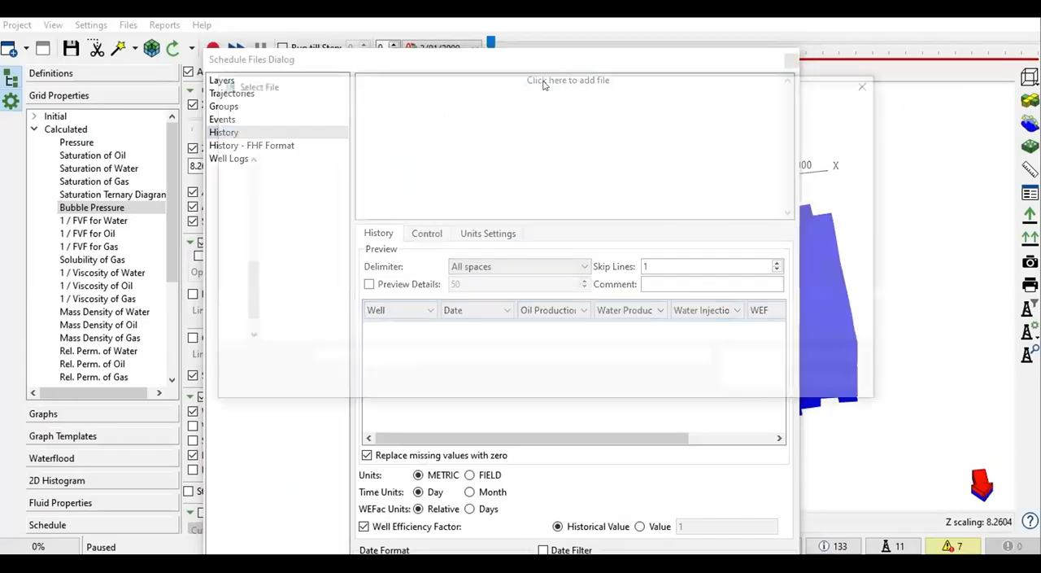
{"action": "double_click", "coordinate": [313, 183]}
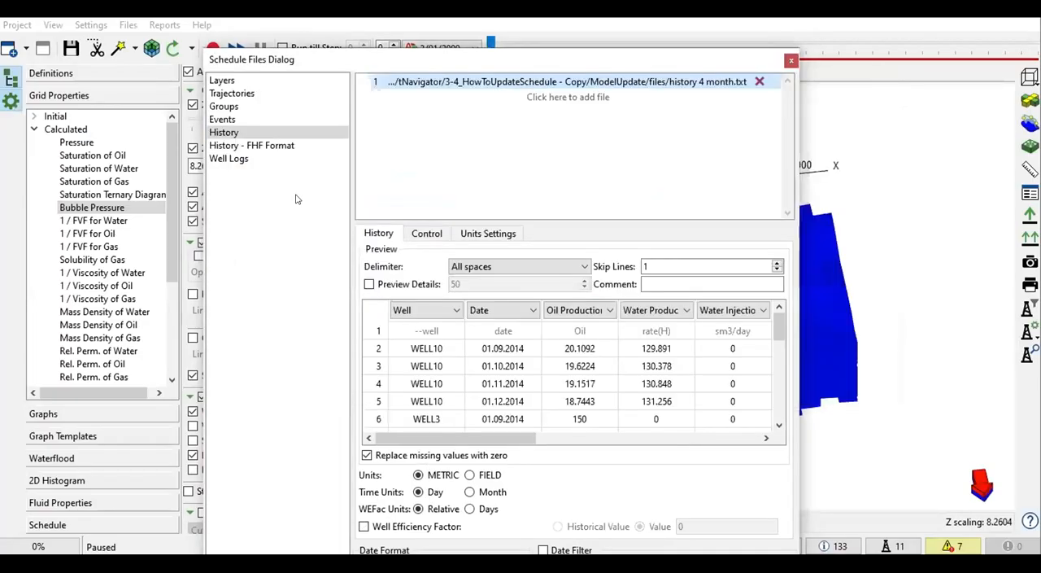
{"action": "left_click", "coordinate": [378, 330]}
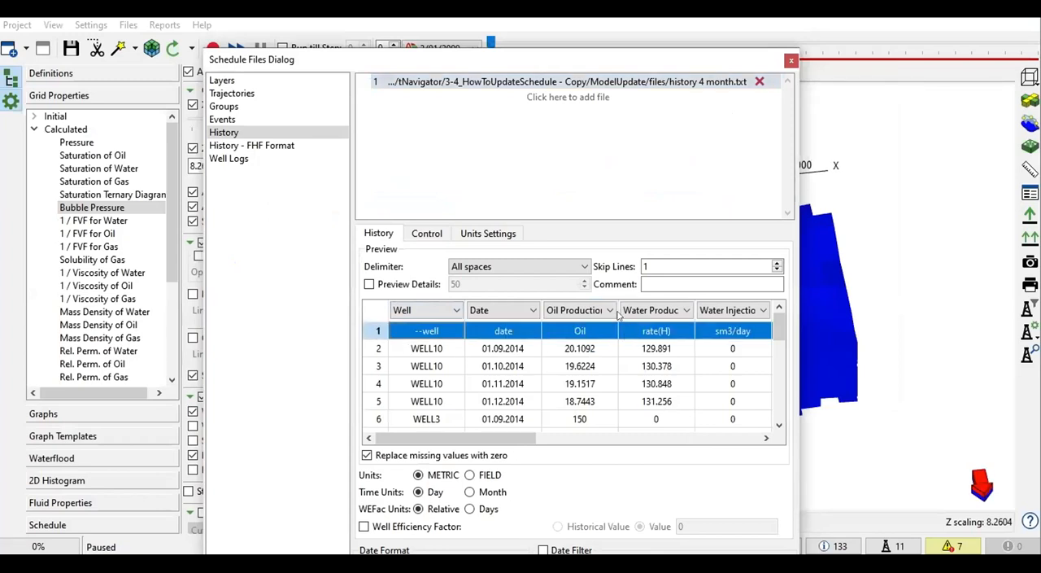
{"action": "left_click", "coordinate": [651, 263]}
{"action": "left_click_drag", "start_coordinate": [662, 262], "coordinate": [604, 268]}
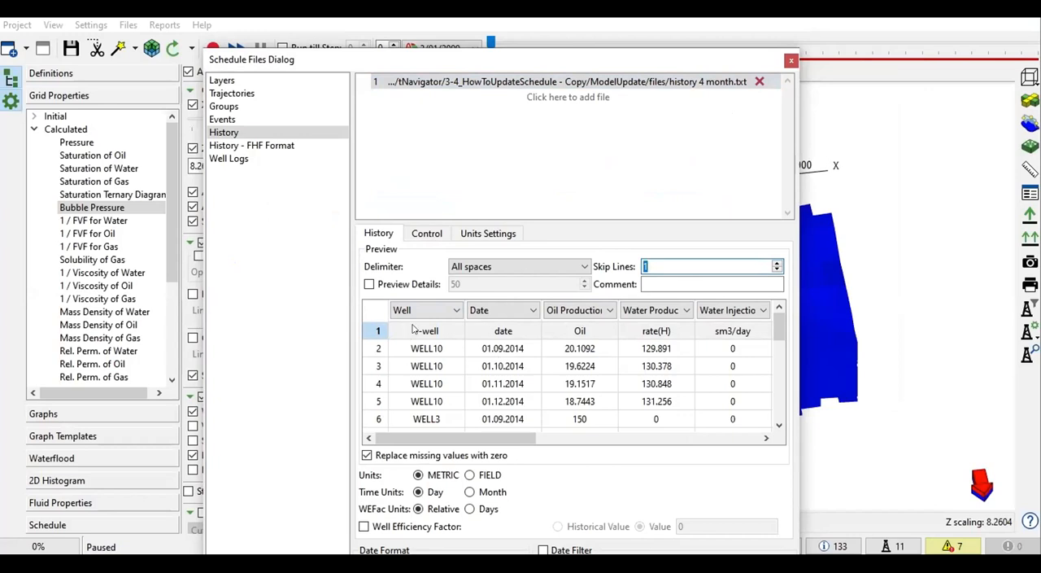
{"action": "left_click", "coordinate": [379, 331]}
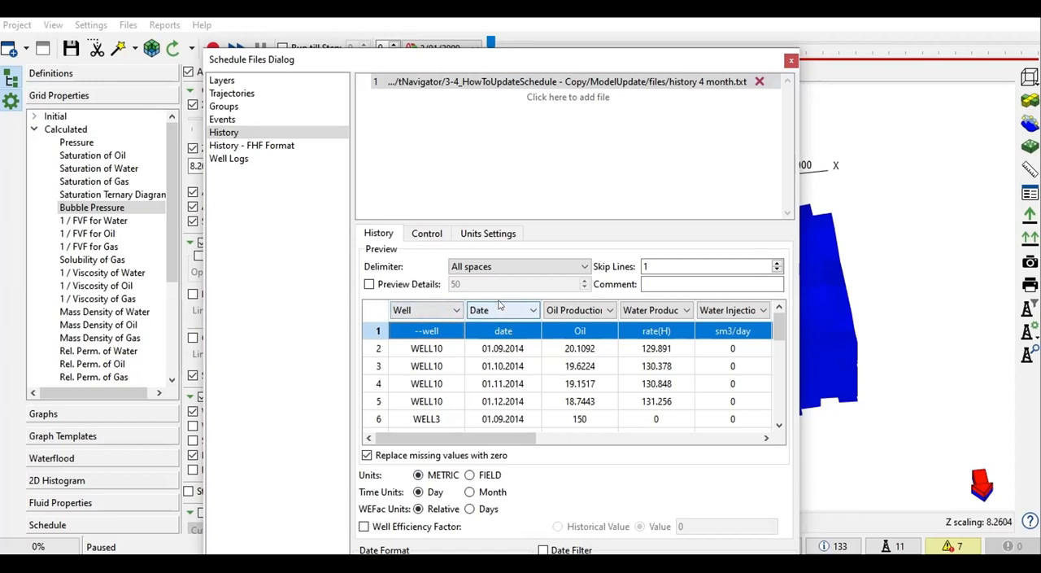
Step: Change the WEF column of the history preview to skip line
{"action": "left_click_drag", "start_coordinate": [496, 440], "coordinate": [545, 439]}
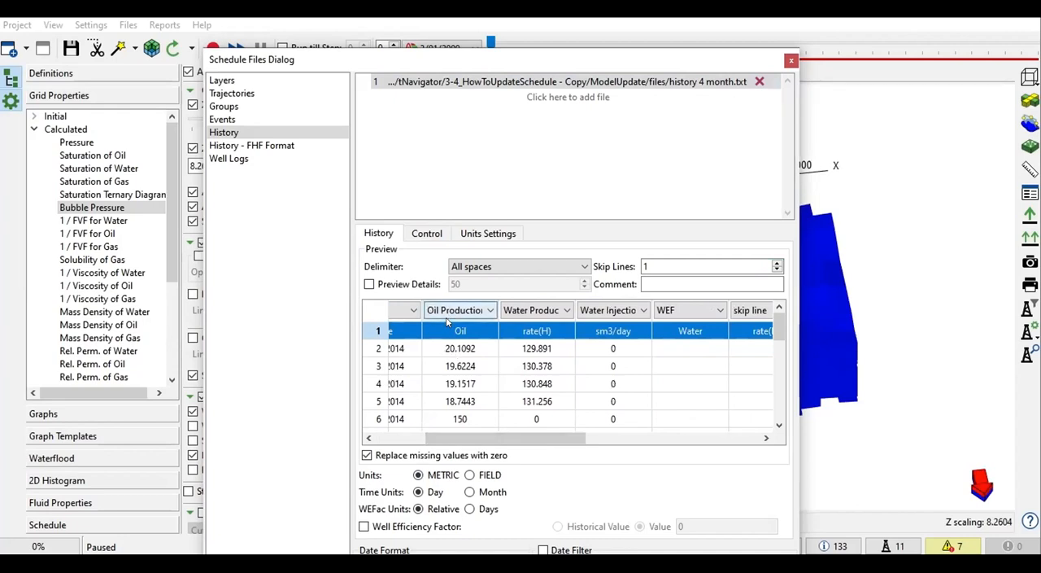
{"action": "left_click_drag", "start_coordinate": [583, 436], "coordinate": [612, 437]}
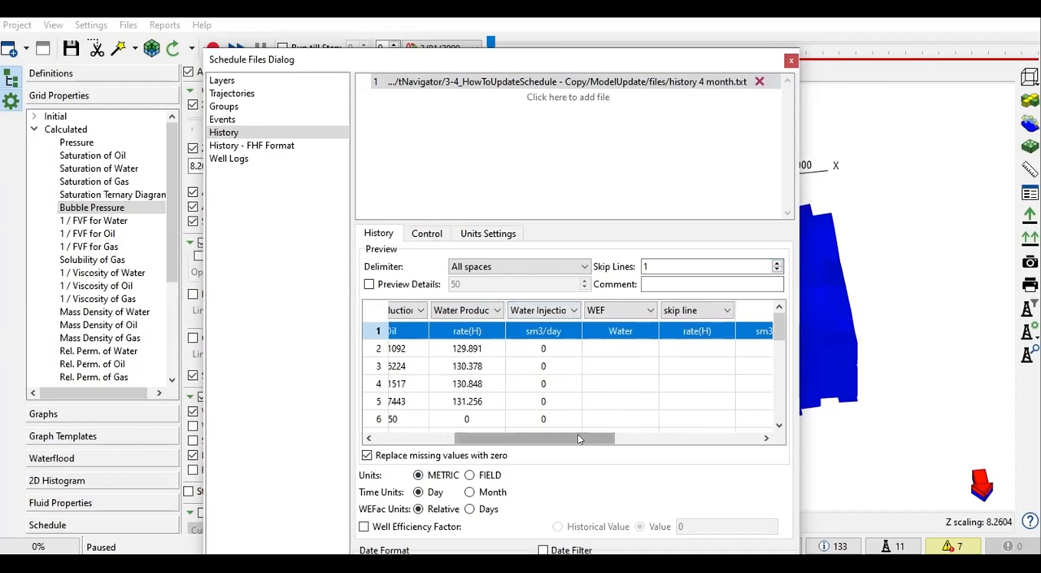
{"action": "left_click", "coordinate": [642, 315]}
{"action": "scroll", "coordinate": [651, 333], "scroll_direction": "up", "scroll_amount": 3}
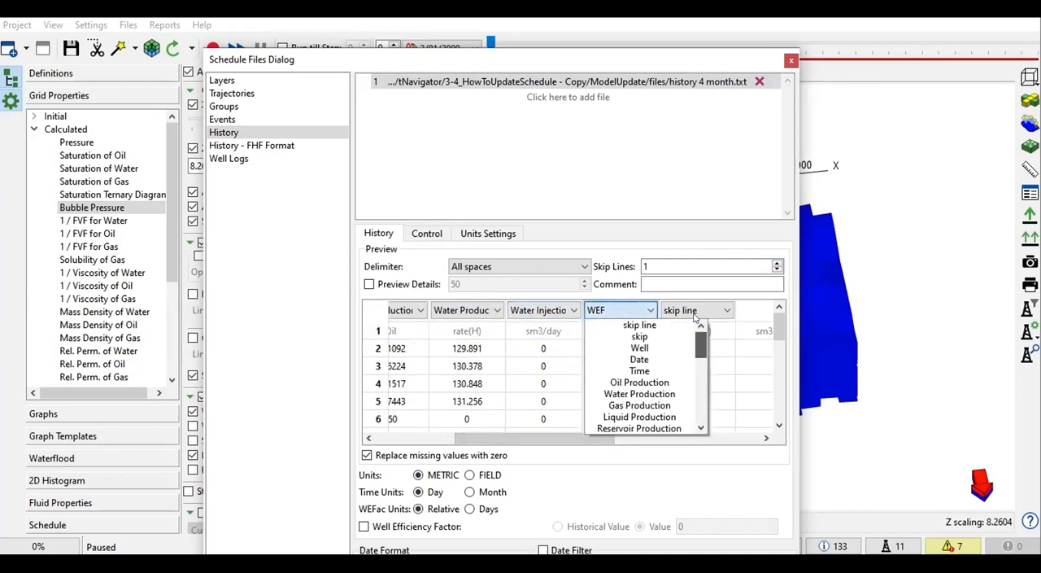
{"action": "left_click", "coordinate": [657, 324]}
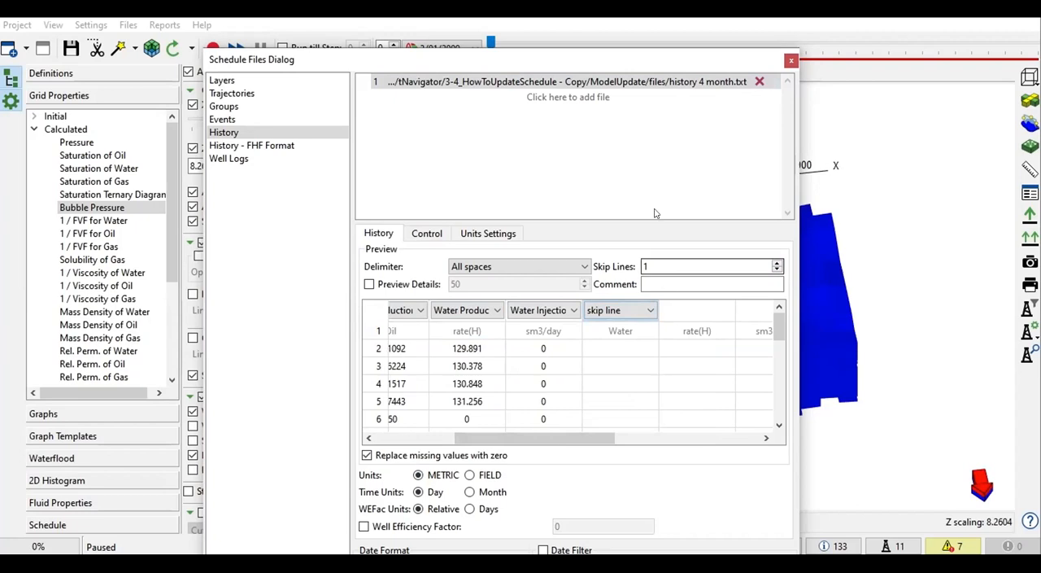
Step: Move the model to its last time step, 9/01/2014, and compare that date with the dates in the history preview
{"action": "left_click_drag", "start_coordinate": [553, 63], "coordinate": [545, 108]}
{"action": "left_click_drag", "start_coordinate": [490, 43], "coordinate": [1035, 42]}
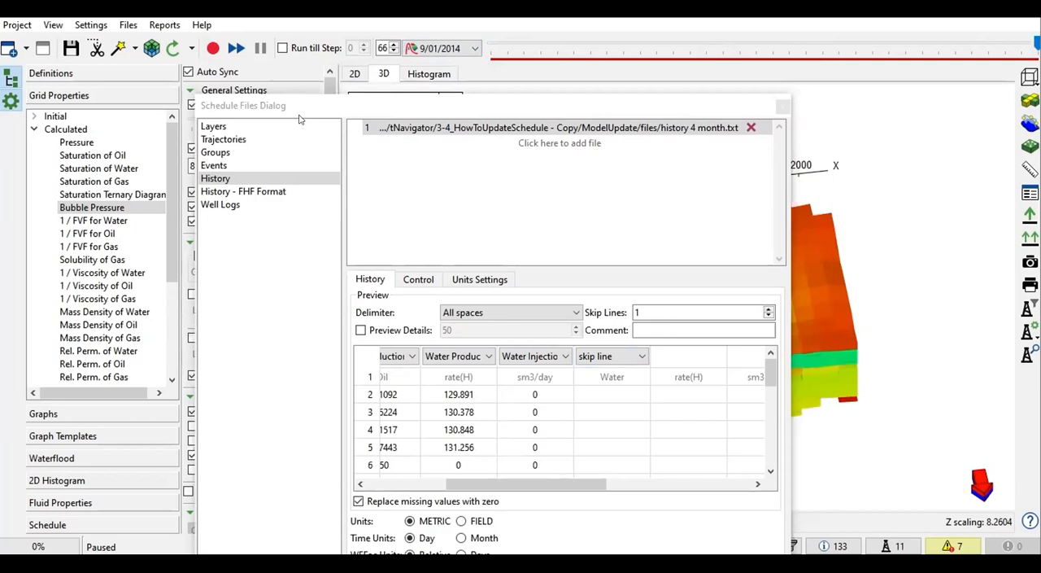
{"action": "left_click_drag", "start_coordinate": [546, 483], "coordinate": [466, 483]}
{"action": "left_click_drag", "start_coordinate": [419, 103], "coordinate": [455, 47]}
{"action": "left_click", "coordinate": [393, 389]}
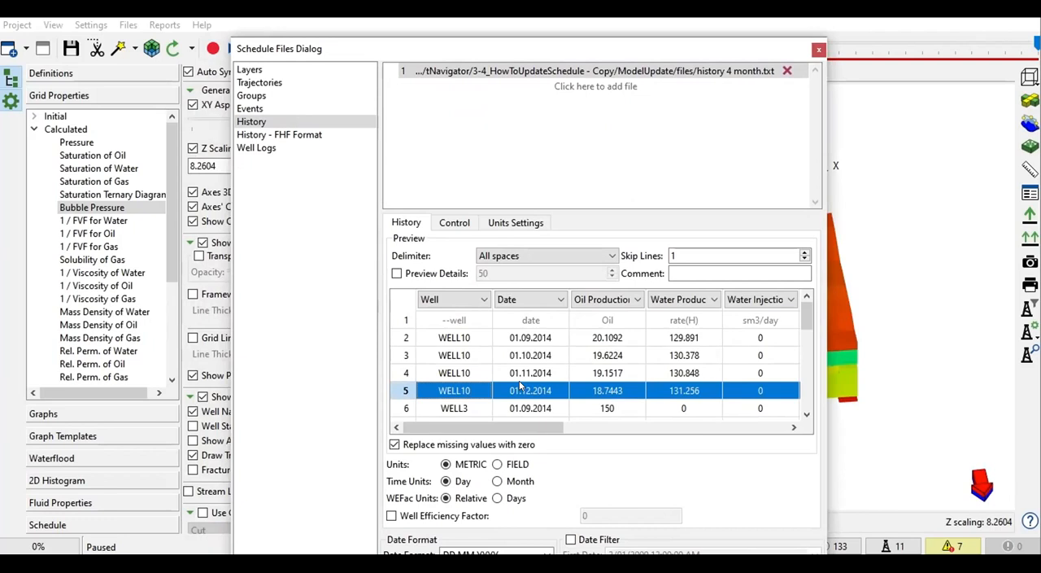
{"action": "left_click_drag", "start_coordinate": [563, 49], "coordinate": [586, 27]}
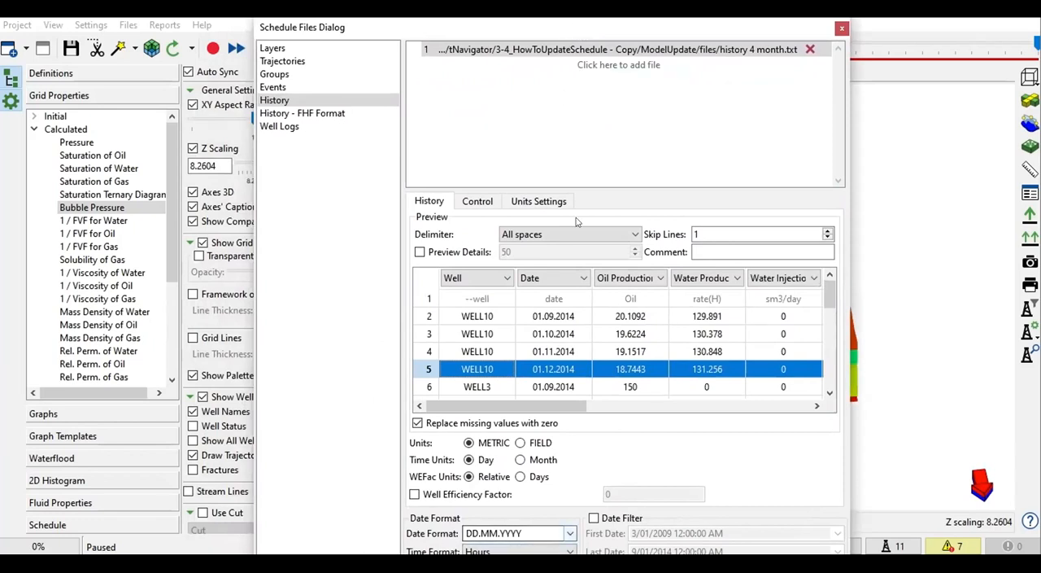
{"action": "left_click_drag", "start_coordinate": [535, 37], "coordinate": [544, 11]}
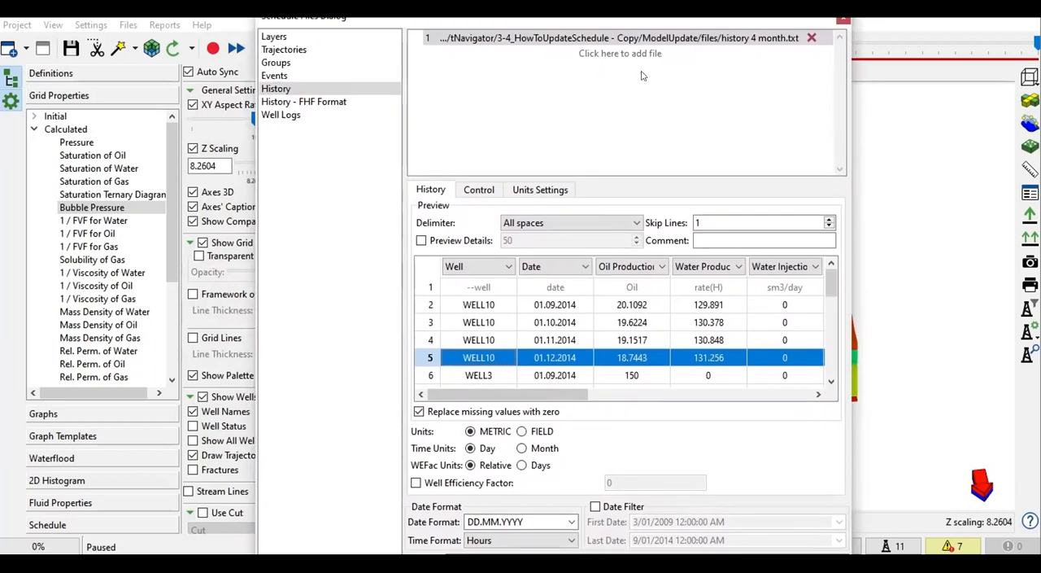
{"action": "mouse_move", "coordinate": [398, 24]}
{"action": "left_mouse_down"}
{"action": "mouse_move", "coordinate": [406, 17]}
{"action": "mouse_move", "coordinate": [404, 26]}
{"action": "left_mouse_up"}
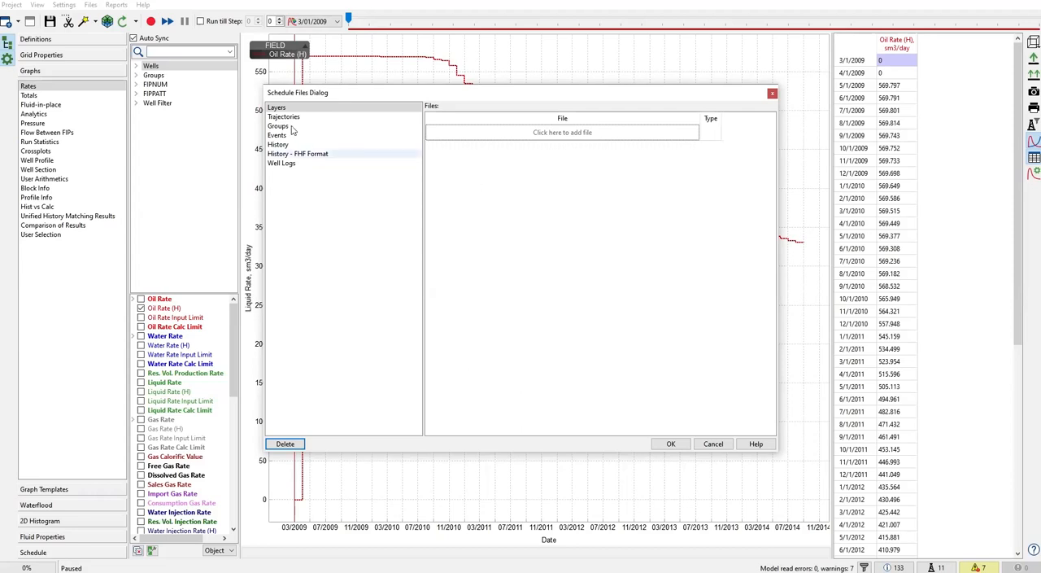
Step: Add the MODELUP_welltracks text file from the ModelUpdate folder to the trajectories and set its type to Trajectory
{"action": "left_click", "coordinate": [291, 119]}
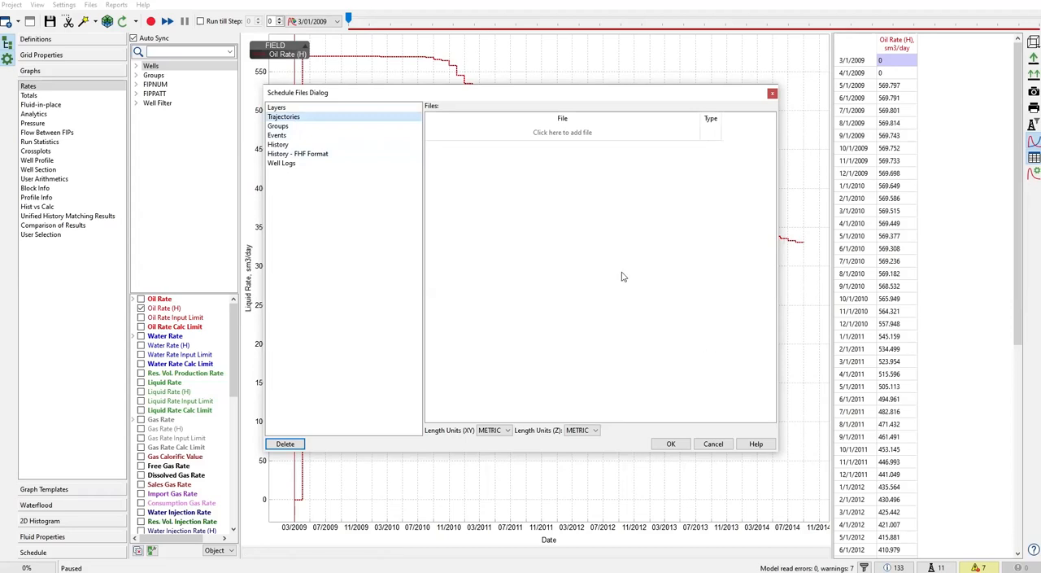
{"action": "left_click", "coordinate": [576, 137]}
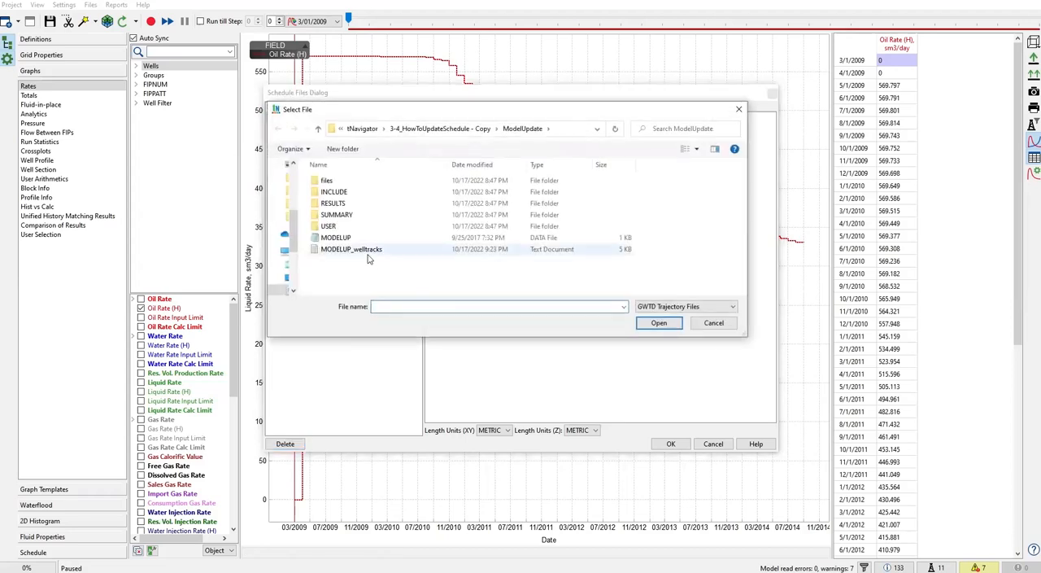
{"action": "double_click", "coordinate": [369, 254]}
{"action": "left_click", "coordinate": [710, 130]}
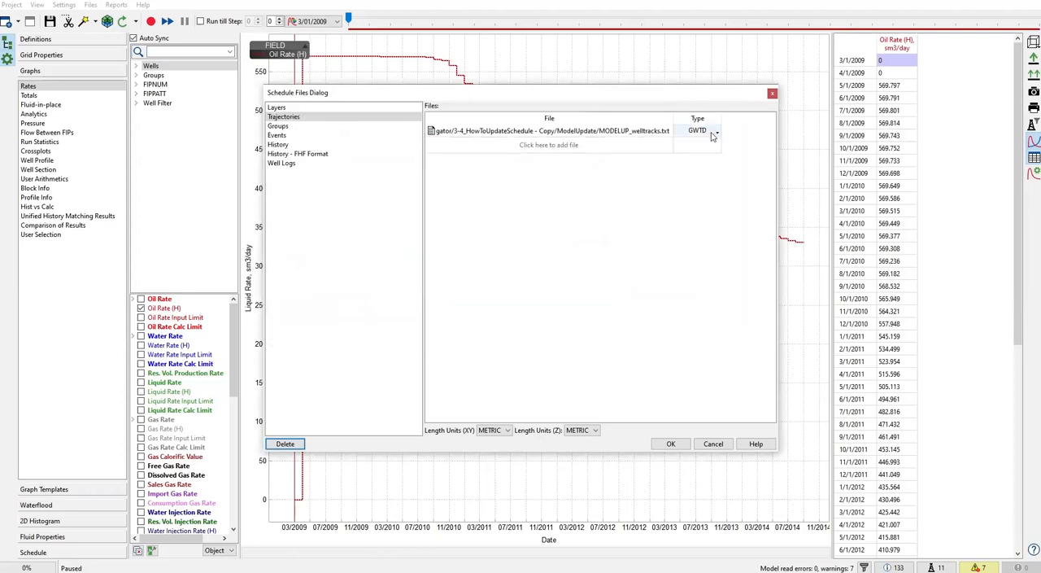
{"action": "left_click", "coordinate": [691, 148]}
Step: Add the WELL9.trj file from the files folder to the trajectories and set its type to Trajectory
{"action": "left_click", "coordinate": [551, 146]}
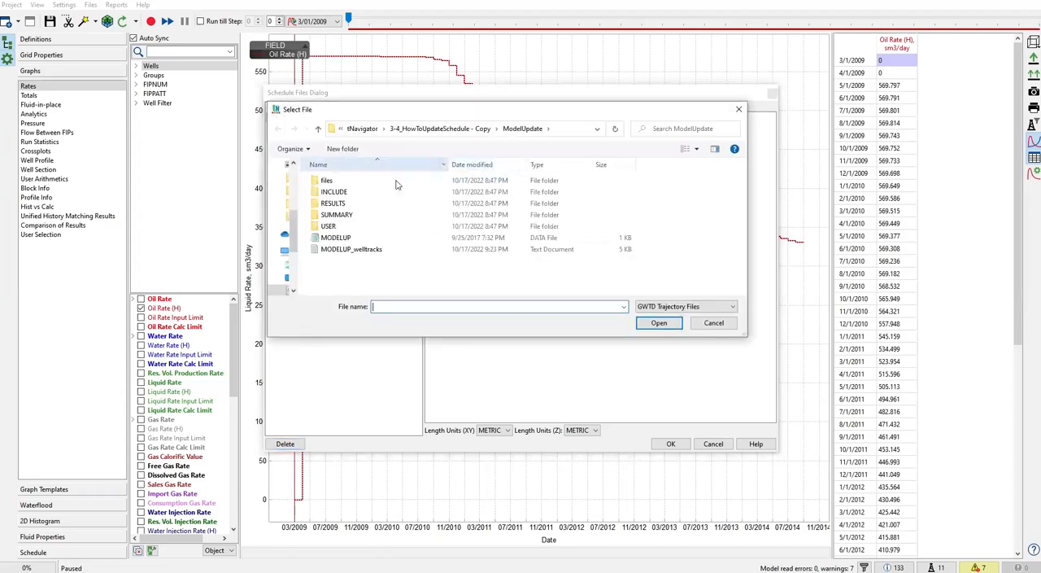
{"action": "double_click", "coordinate": [326, 181]}
{"action": "left_click", "coordinate": [335, 215]}
{"action": "double_click", "coordinate": [344, 217]}
{"action": "left_click", "coordinate": [698, 143]}
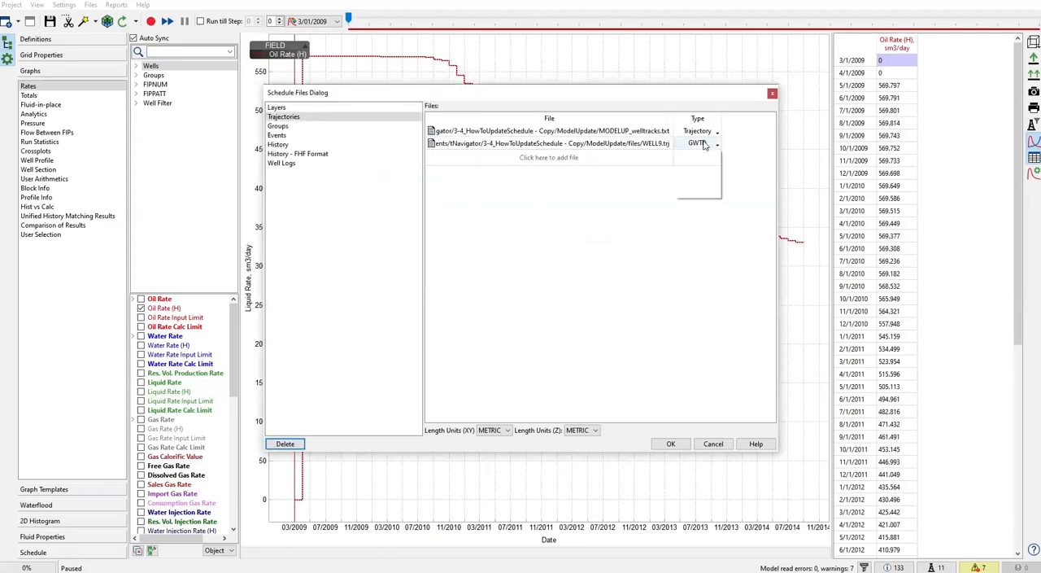
{"action": "left_click", "coordinate": [690, 160]}
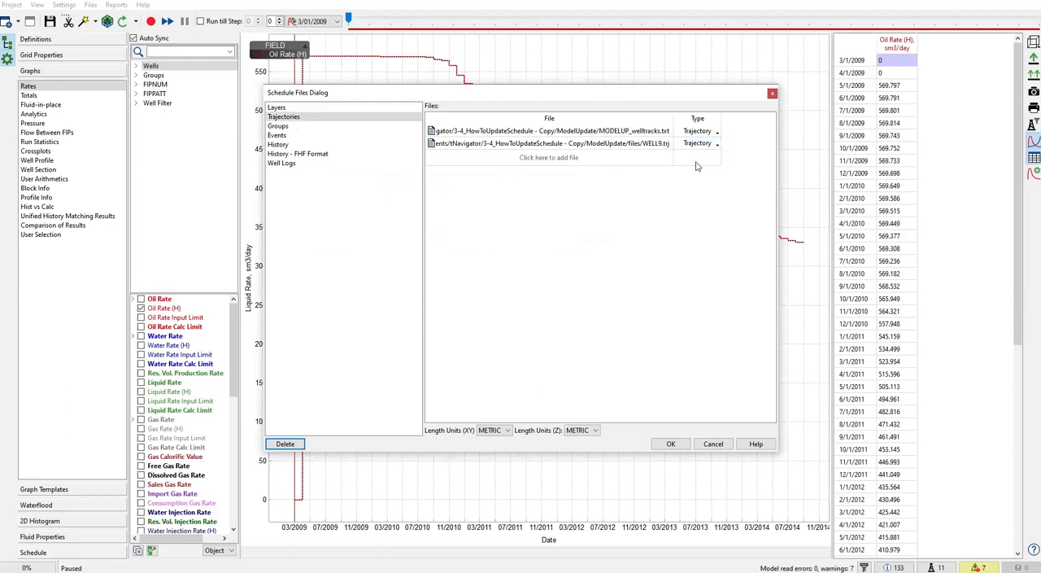
Step: Load the perf WELL9 text file from the files folder as well events
{"action": "left_click", "coordinate": [293, 136]}
{"action": "left_click", "coordinate": [598, 108]}
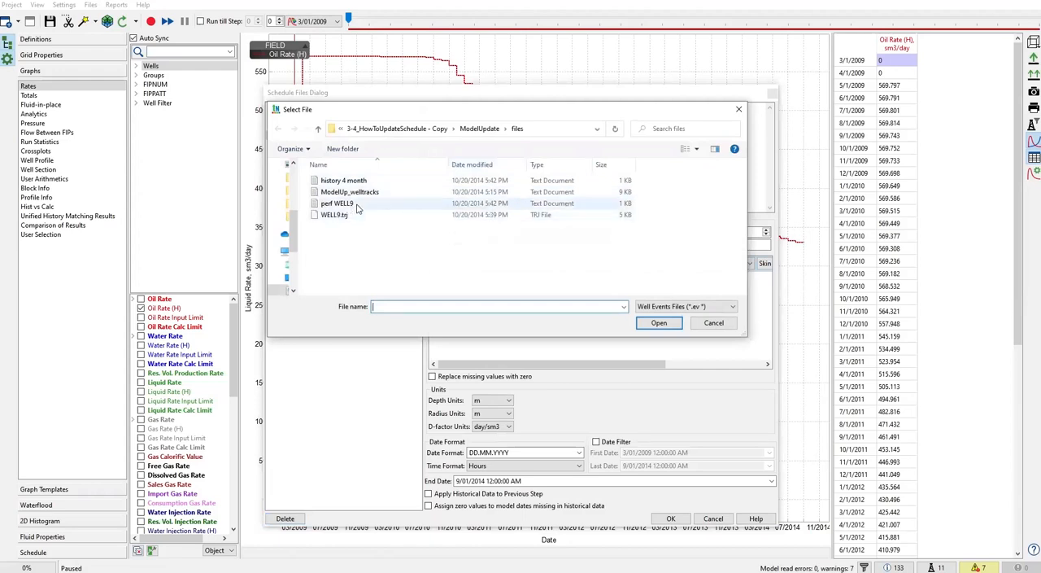
{"action": "double_click", "coordinate": [355, 206]}
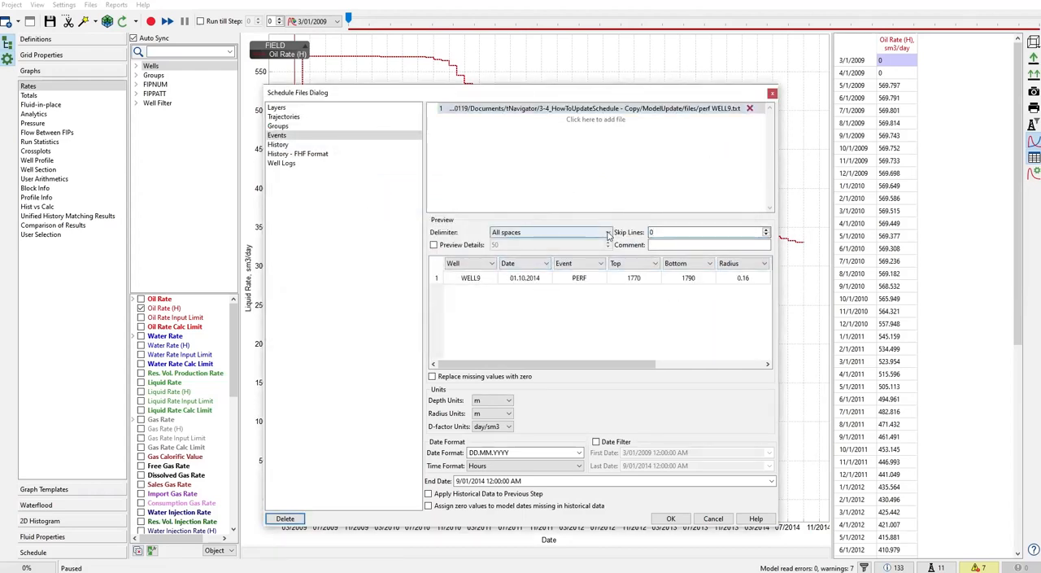
Step: Change the Multiplier column of the perf WELL9 events preview to skip line
{"action": "left_click_drag", "start_coordinate": [598, 363], "coordinate": [706, 350]}
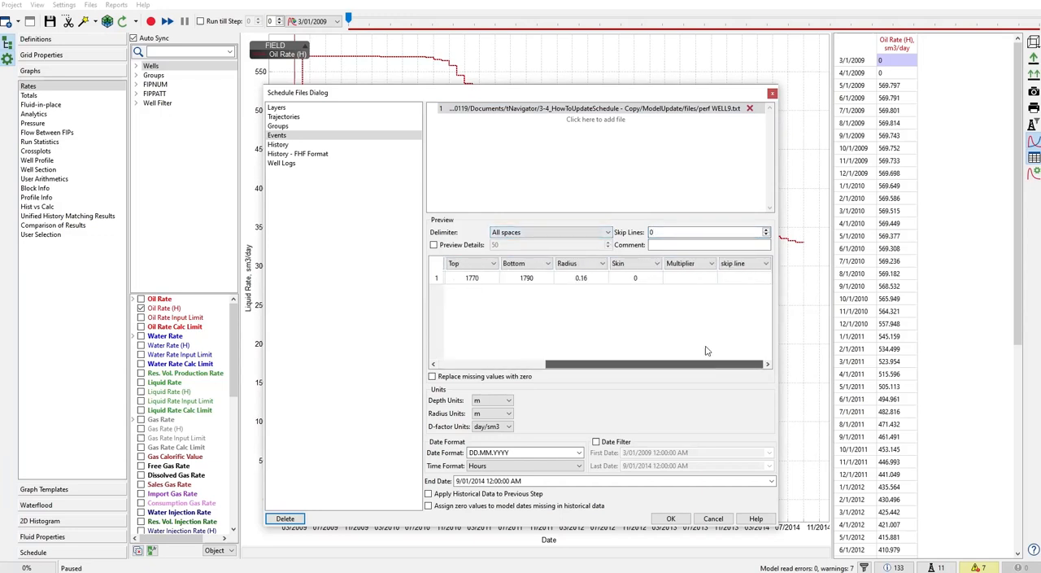
{"action": "left_click", "coordinate": [710, 263]}
{"action": "scroll", "coordinate": [714, 314], "scroll_direction": "up", "scroll_amount": 1}
{"action": "left_click", "coordinate": [697, 275]}
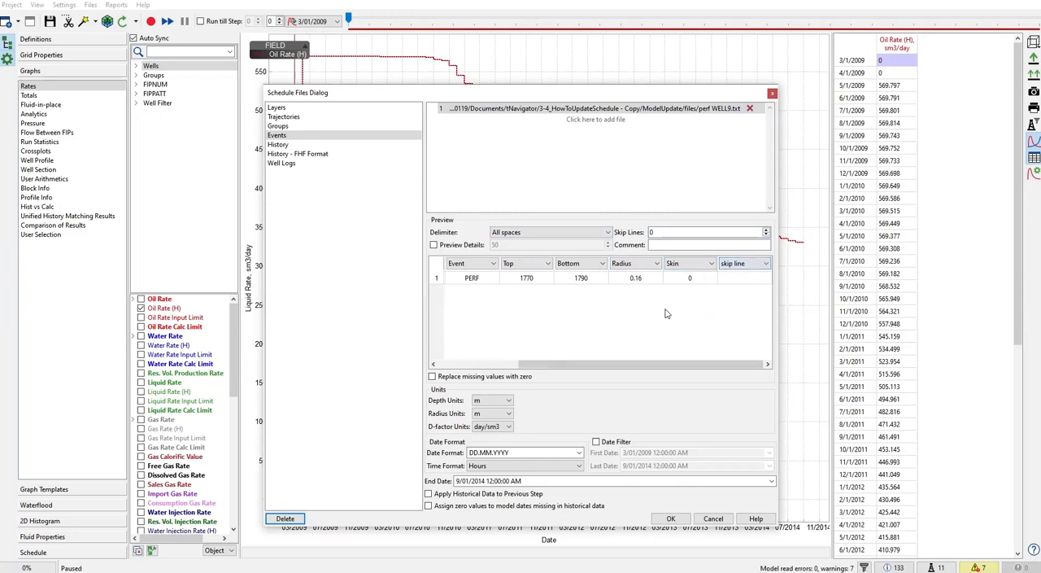
{"action": "left_click", "coordinate": [486, 365]}
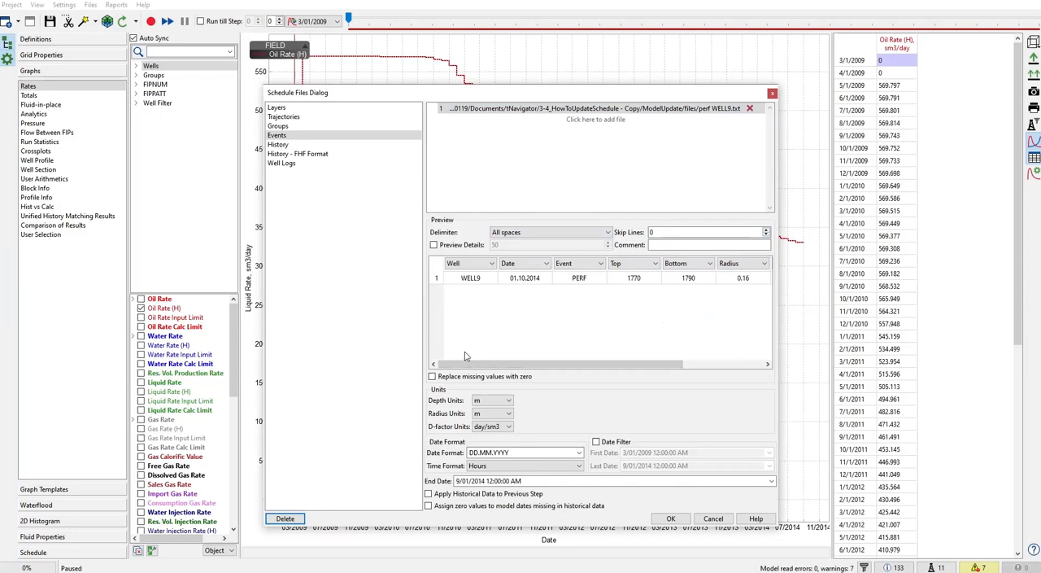
Step: Load the history 4 month text file from the files folder into the History section
{"action": "left_click", "coordinate": [286, 147]}
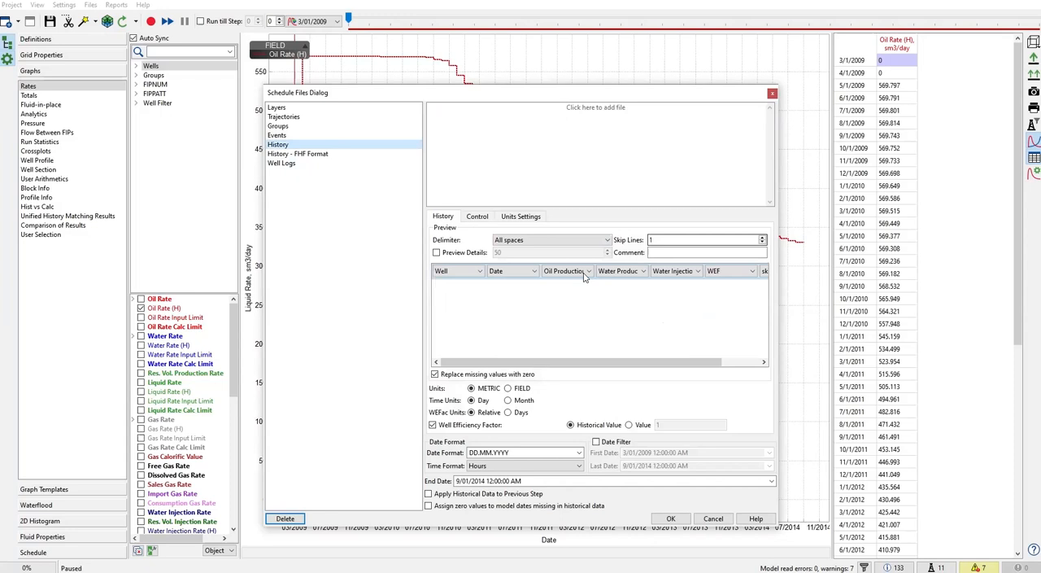
{"action": "left_click", "coordinate": [575, 113]}
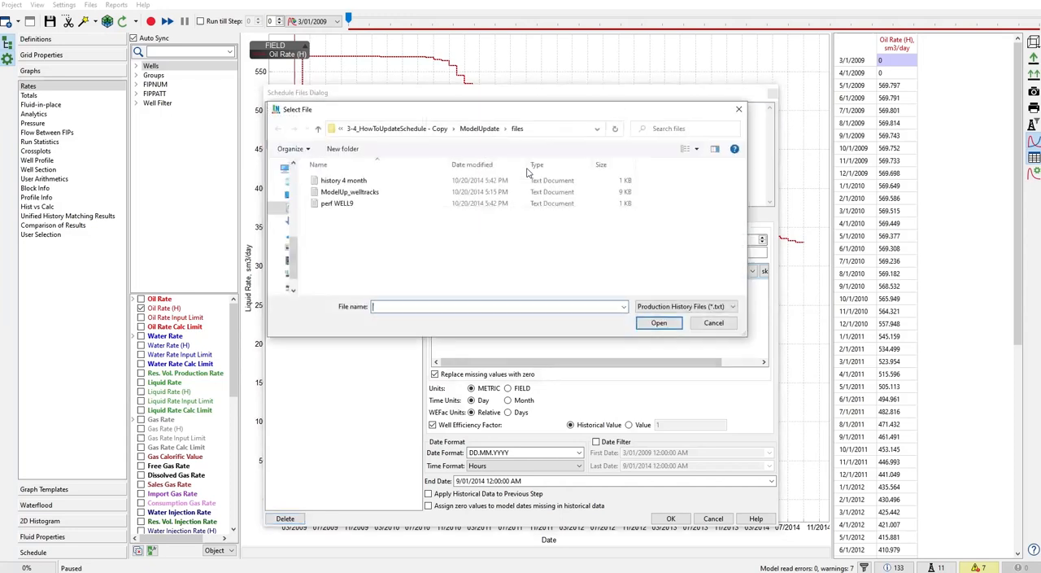
{"action": "double_click", "coordinate": [366, 182]}
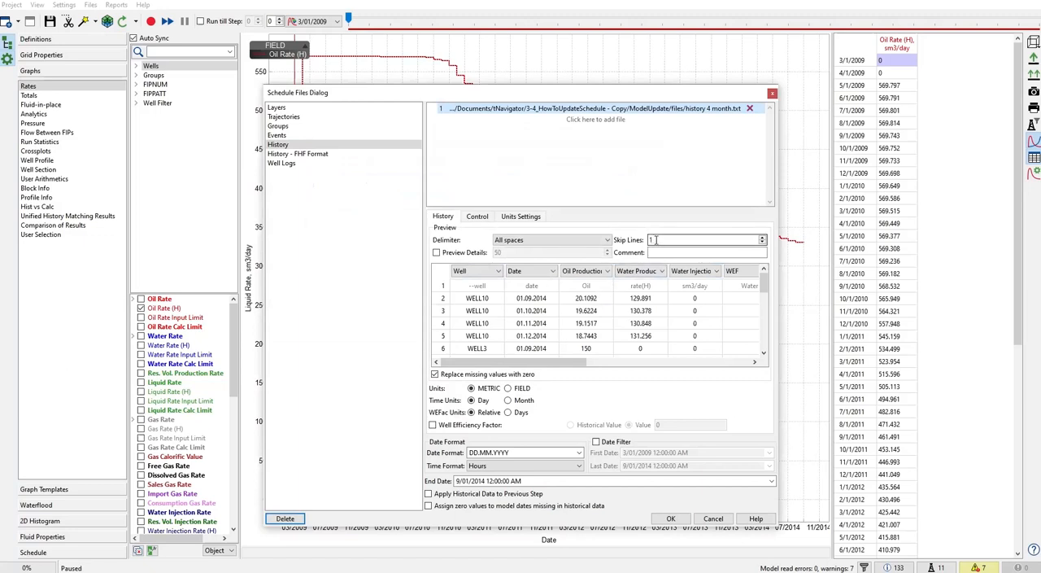
Step: Change the WEF column of the history 4 month preview to skip line
{"action": "left_click_drag", "start_coordinate": [517, 367], "coordinate": [574, 367]}
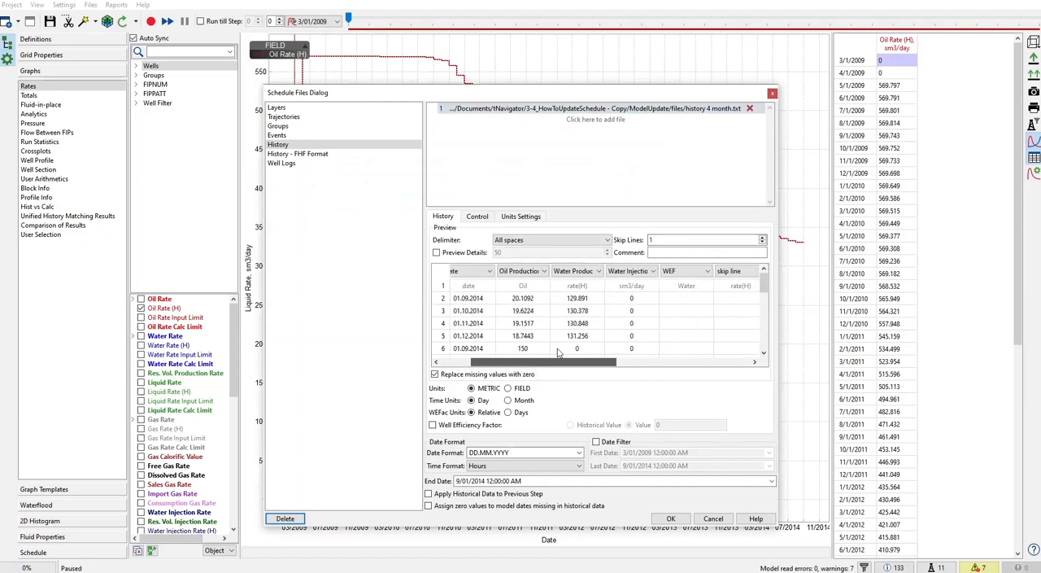
{"action": "left_click", "coordinate": [706, 274]}
{"action": "left_click", "coordinate": [706, 274]}
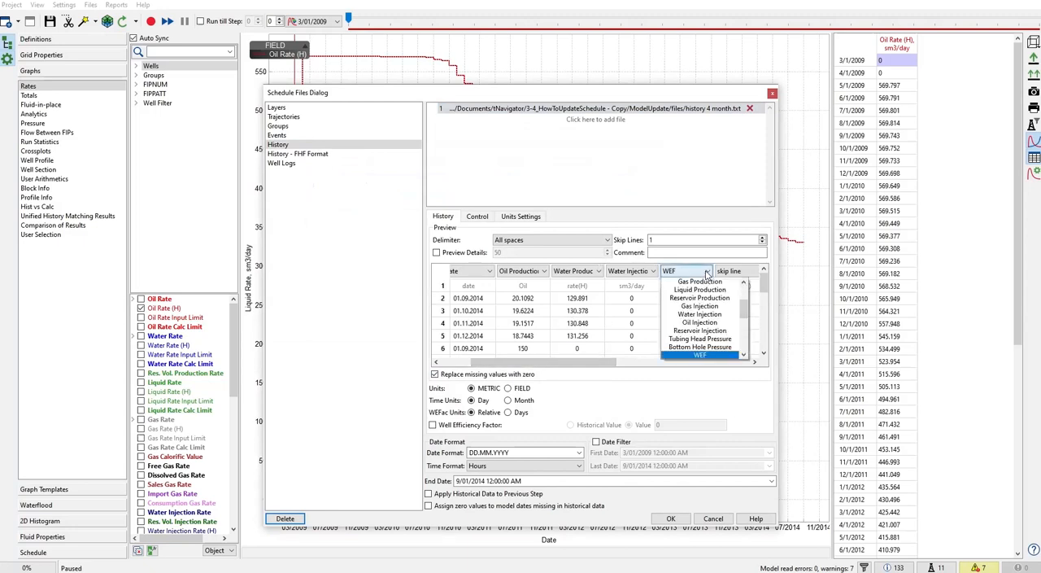
{"action": "scroll", "coordinate": [708, 293], "scroll_direction": "up", "scroll_amount": 4}
{"action": "left_click", "coordinate": [708, 282]}
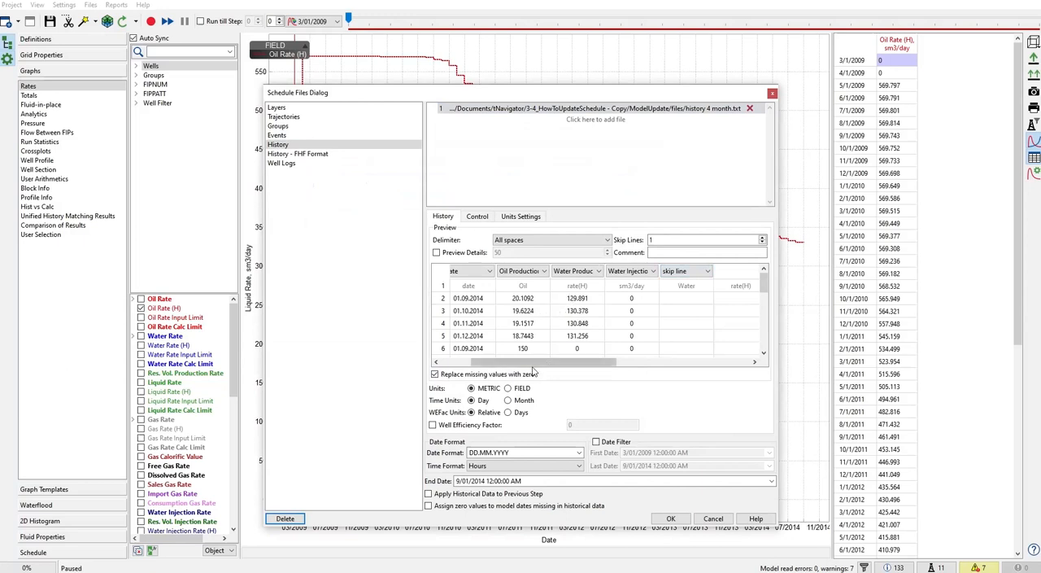
{"action": "left_click_drag", "start_coordinate": [484, 364], "coordinate": [441, 365]}
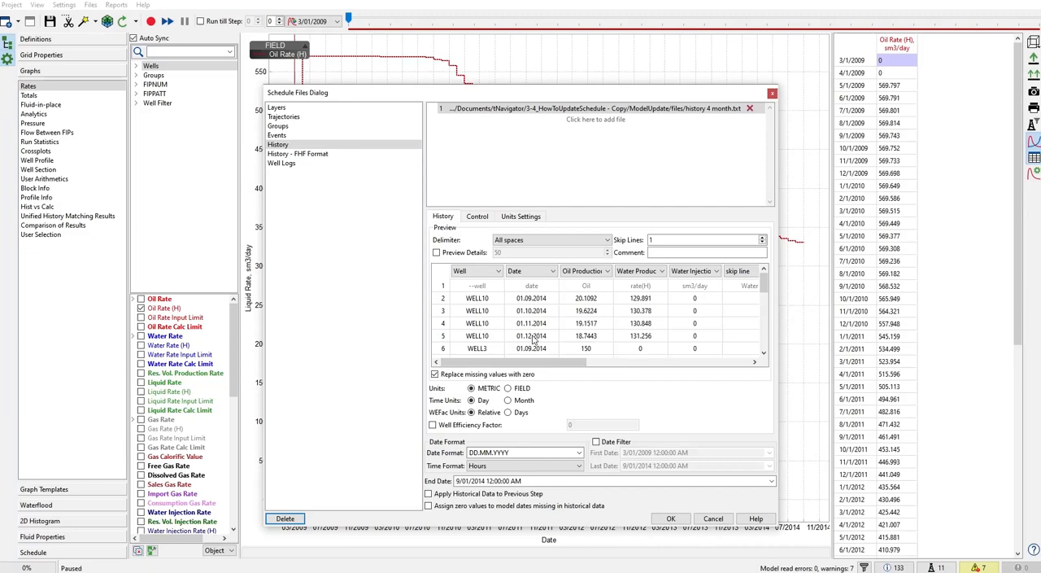
Step: Set the End Date of the history data to 1/01/2015, one month after the last WELL10 record
{"action": "left_click", "coordinate": [443, 336]}
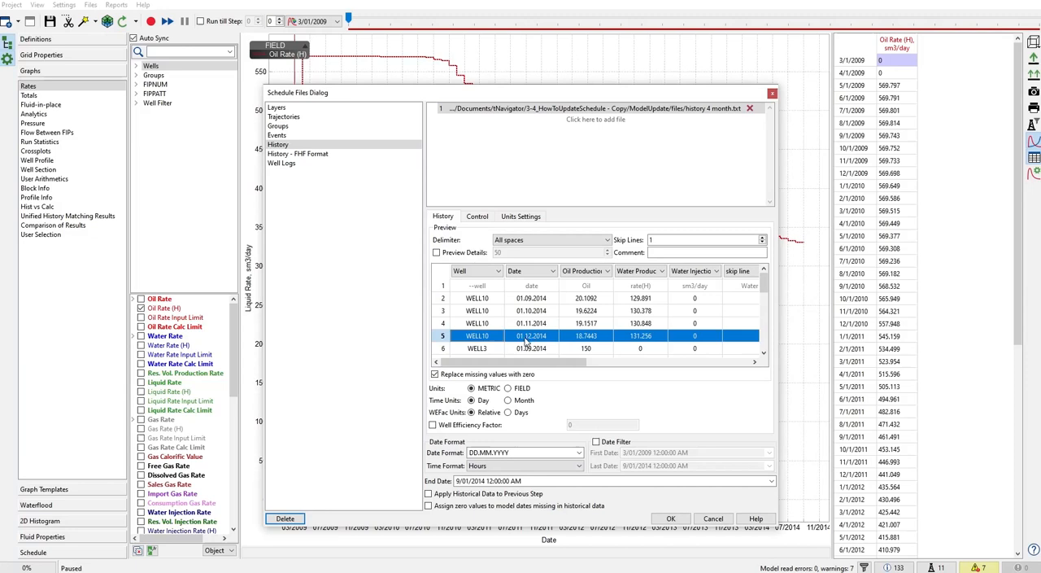
{"action": "left_click", "coordinate": [460, 480]}
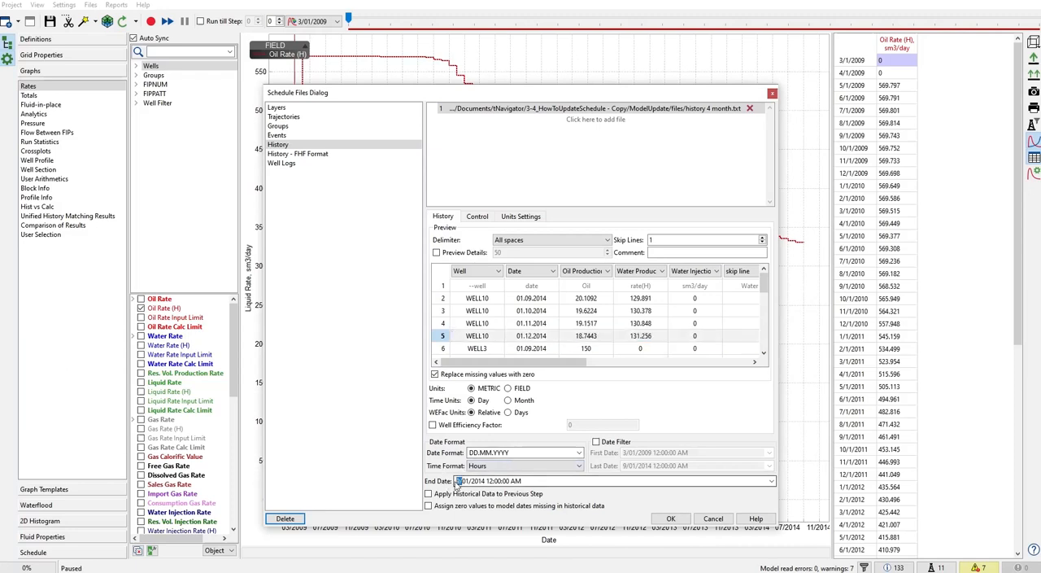
{"action": "type", "text": "1"}
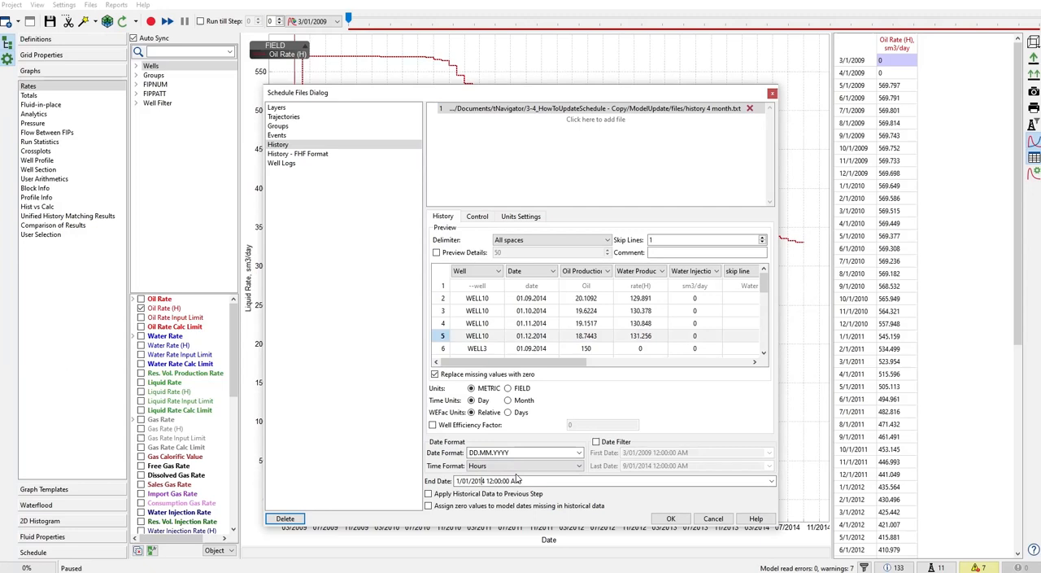
{"action": "type", "text": "5"}
Step: Examine the monthly oil and water production rates of WELL10 in the history preview
{"action": "left_click_drag", "start_coordinate": [556, 366], "coordinate": [502, 373]}
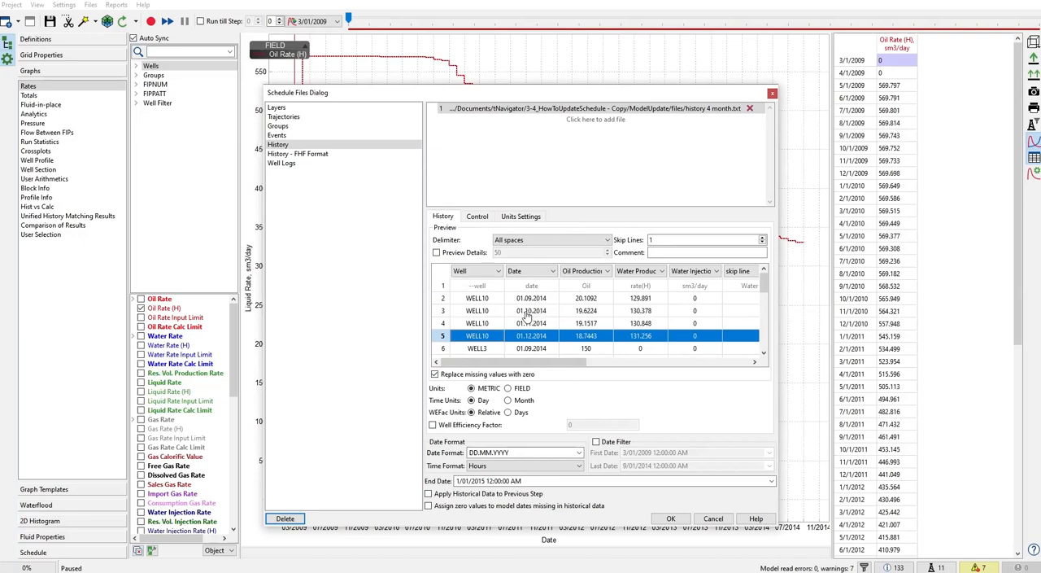
{"action": "left_click", "coordinate": [587, 298]}
{"action": "left_click", "coordinate": [641, 298]}
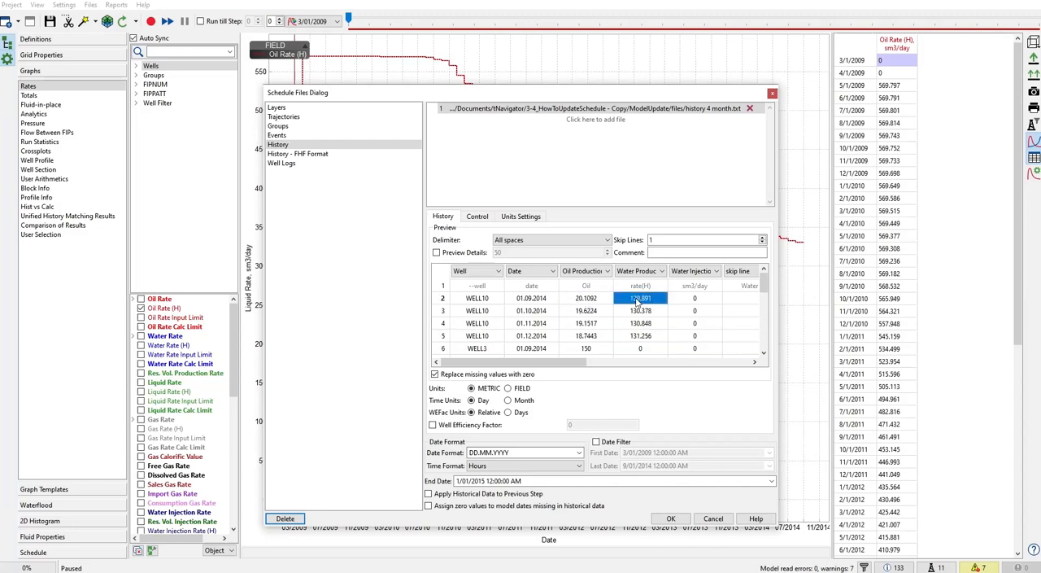
{"action": "left_click_drag", "start_coordinate": [581, 315], "coordinate": [643, 315]}
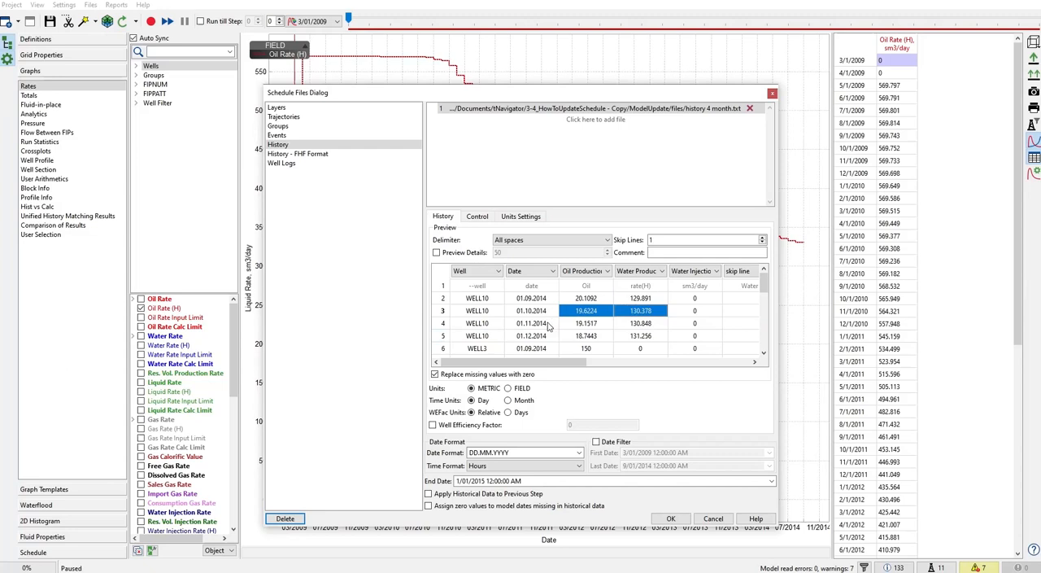
{"action": "left_click_drag", "start_coordinate": [584, 329], "coordinate": [631, 331]}
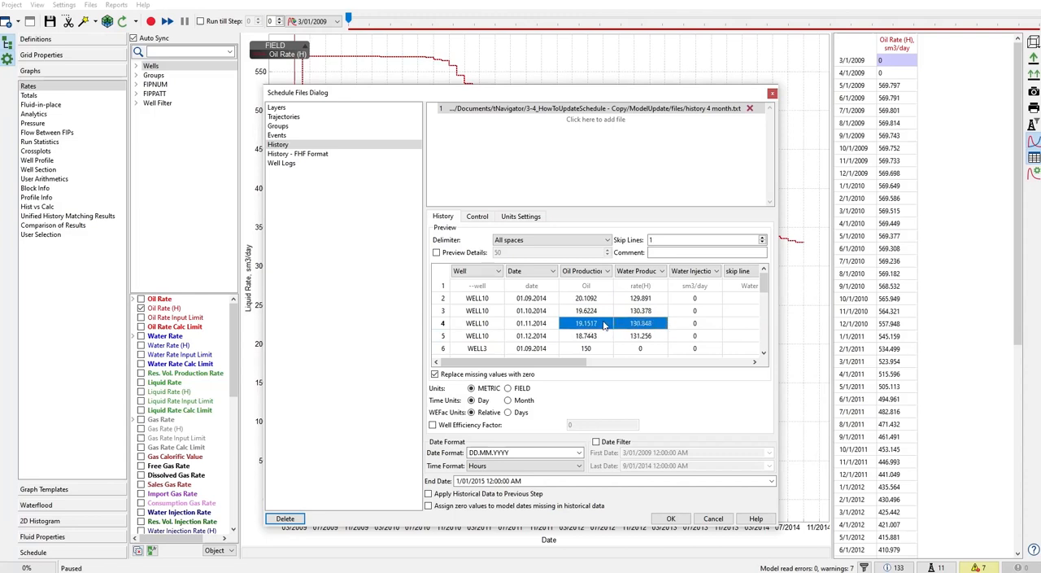
{"action": "left_click_drag", "start_coordinate": [594, 338], "coordinate": [624, 341]}
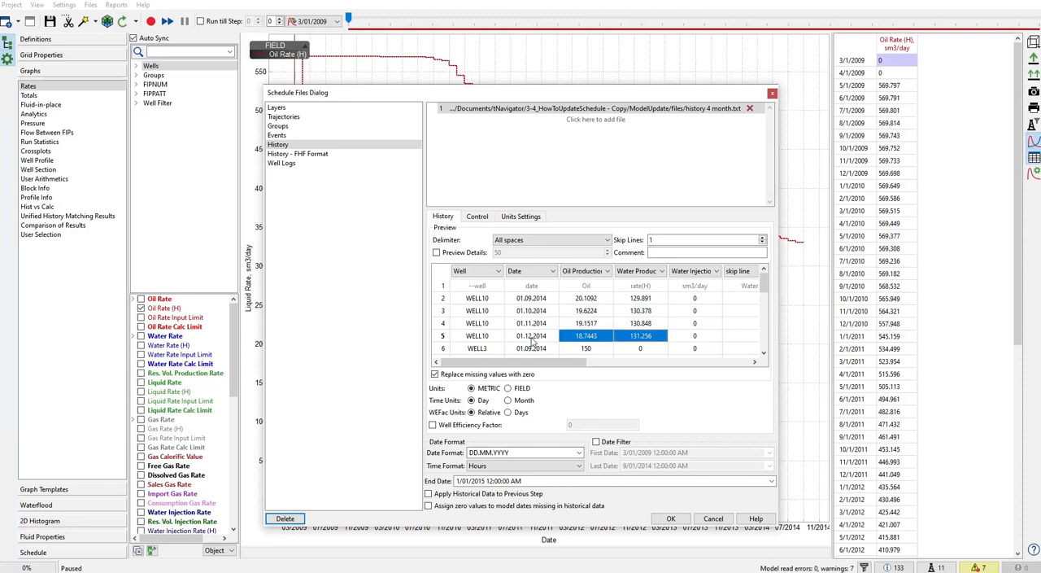
Step: Set the producers' control mode to Liquid Rate and enable a bottom hole pressure limit of 5 barsa
{"action": "left_click", "coordinate": [470, 219]}
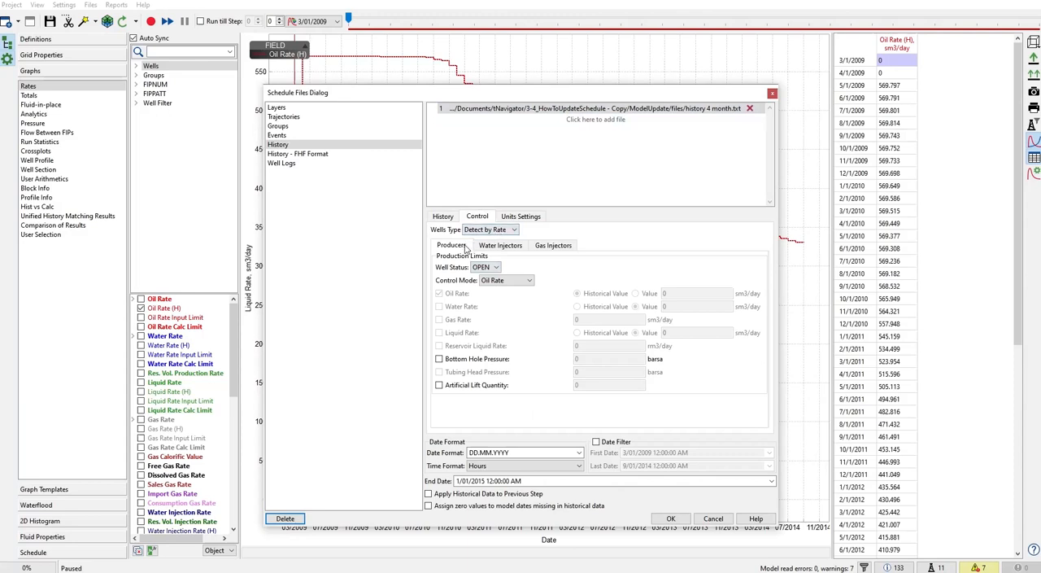
{"action": "left_click", "coordinate": [504, 281]}
{"action": "left_click", "coordinate": [505, 308]}
{"action": "left_click", "coordinate": [440, 359]}
{"action": "double_click", "coordinate": [590, 357]}
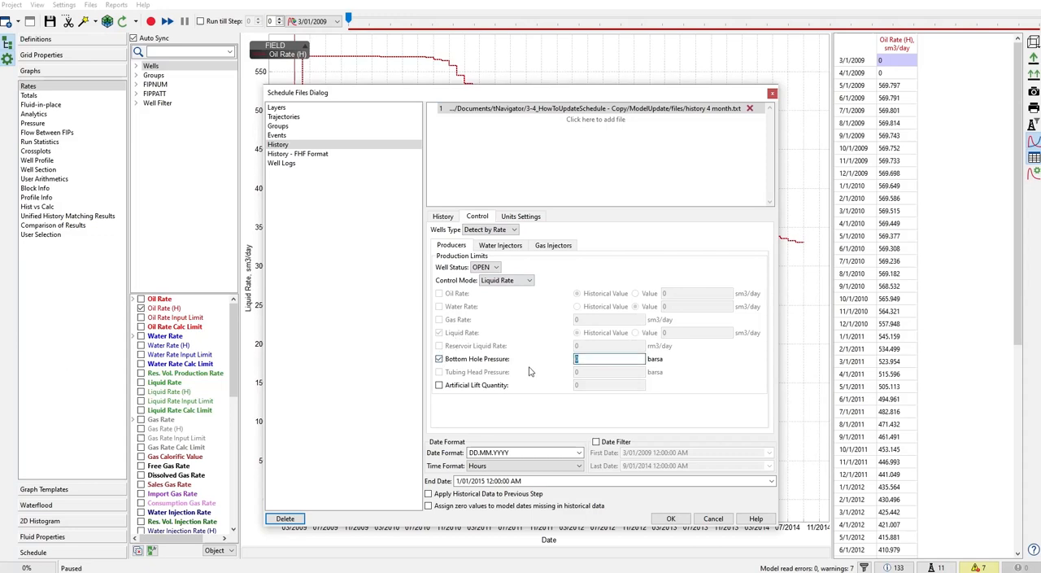
{"action": "type", "text": "5"}
Step: Enable a bottom hole pressure limit of 450 barsa for the water injectors, and apply the schedule files with a reload
{"action": "left_click", "coordinate": [502, 246]}
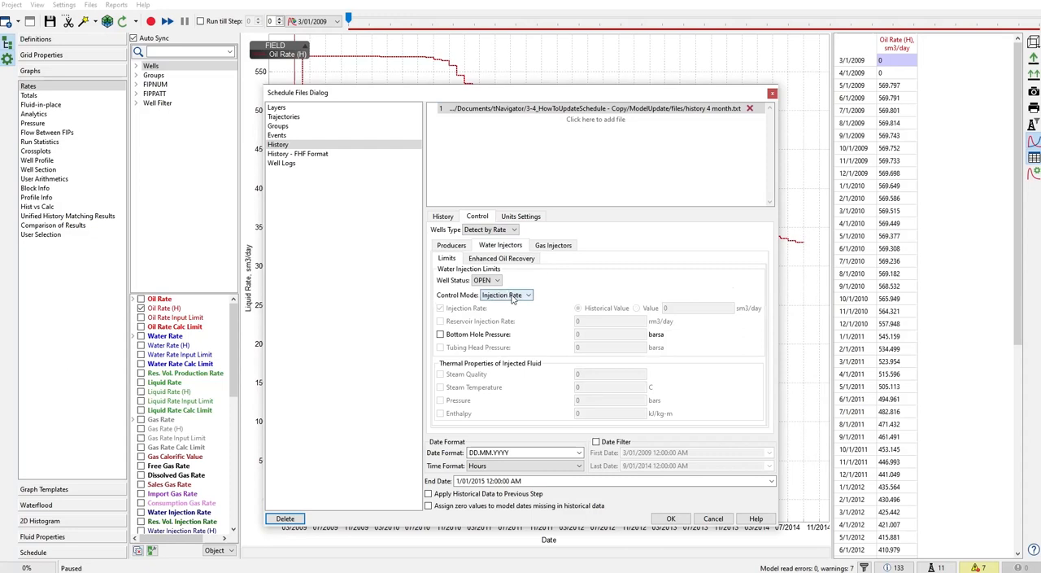
{"action": "left_click", "coordinate": [442, 335]}
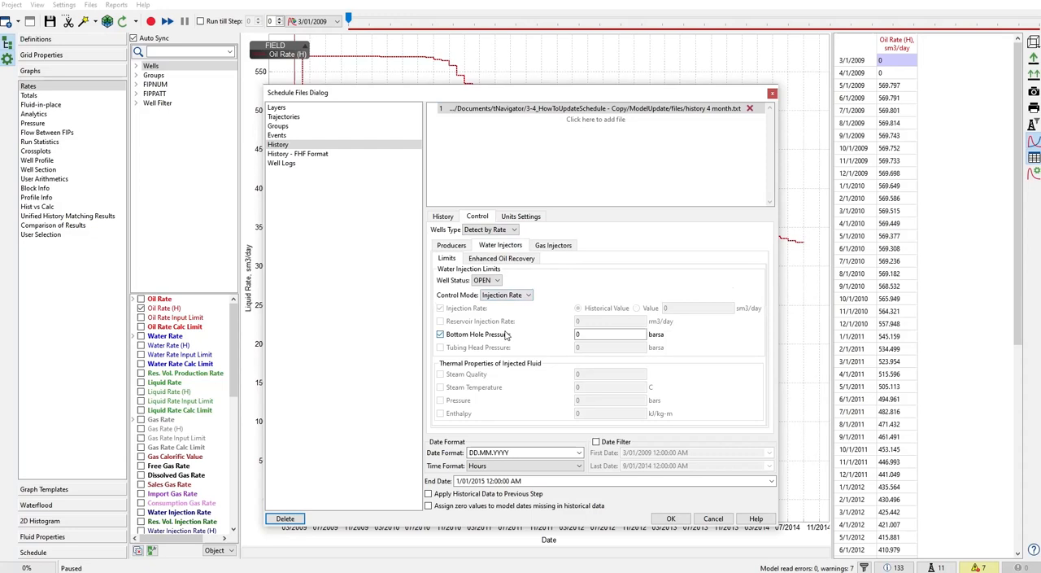
{"action": "left_click", "coordinate": [577, 336]}
{"action": "type", "text": "450"}
{"action": "left_click", "coordinate": [672, 518]}
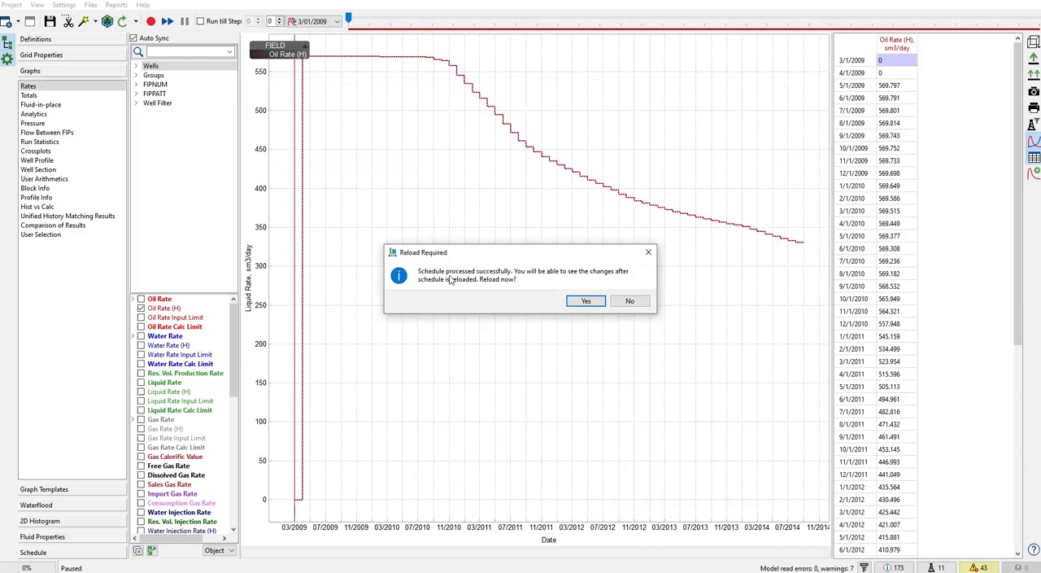
{"action": "left_click", "coordinate": [587, 303]}
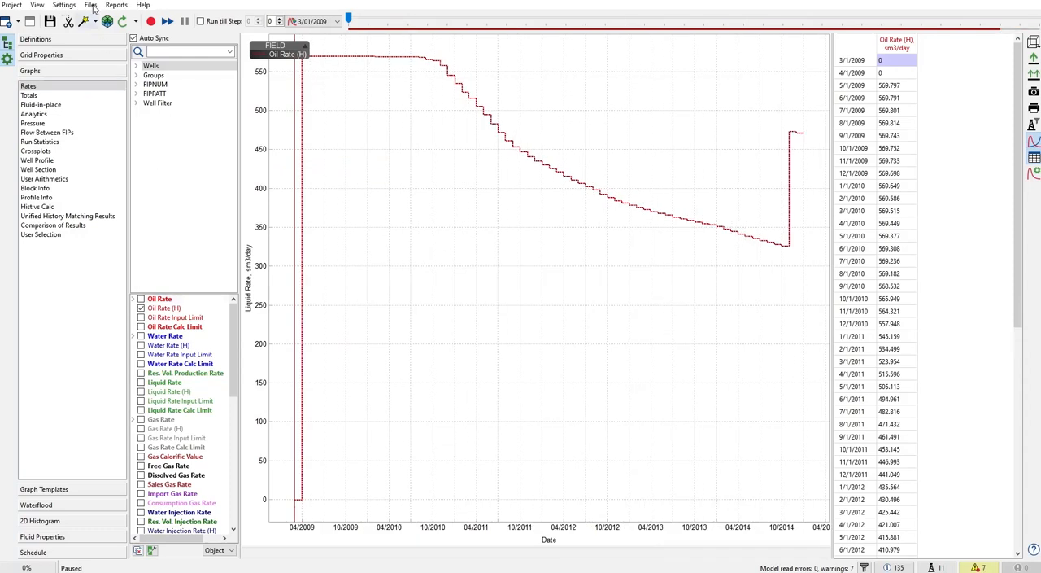
Step: Open the model's USER/MODELUP_schedule_0000_User wells events.inc file for viewing
{"action": "left_click", "coordinate": [91, 5]}
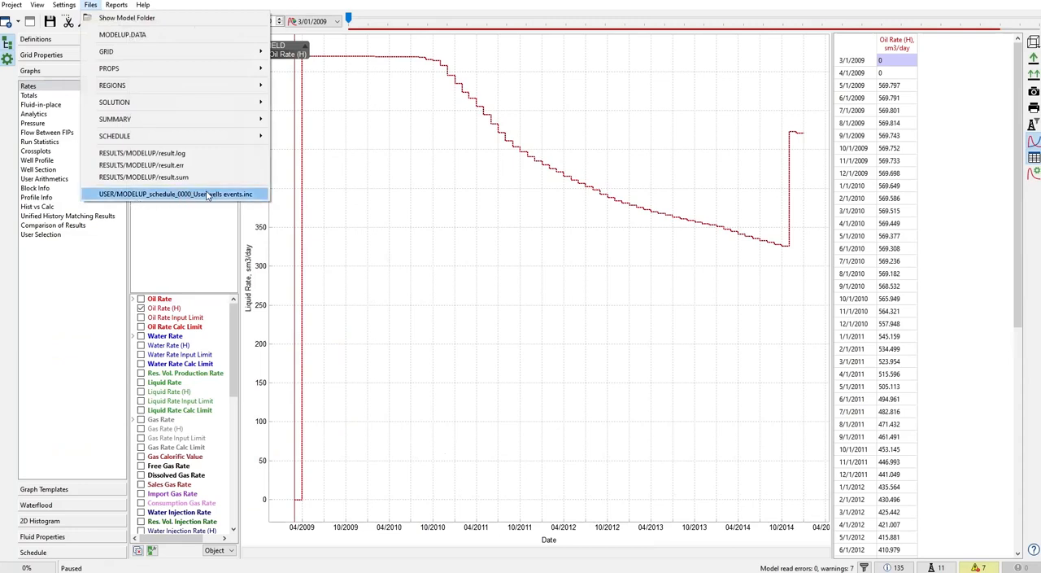
{"action": "left_click", "coordinate": [160, 196]}
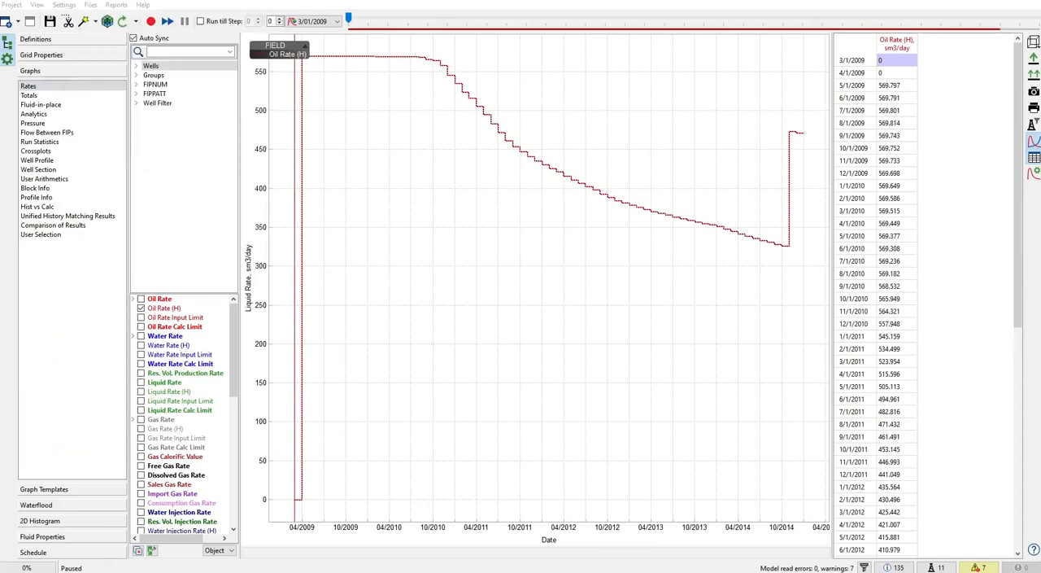